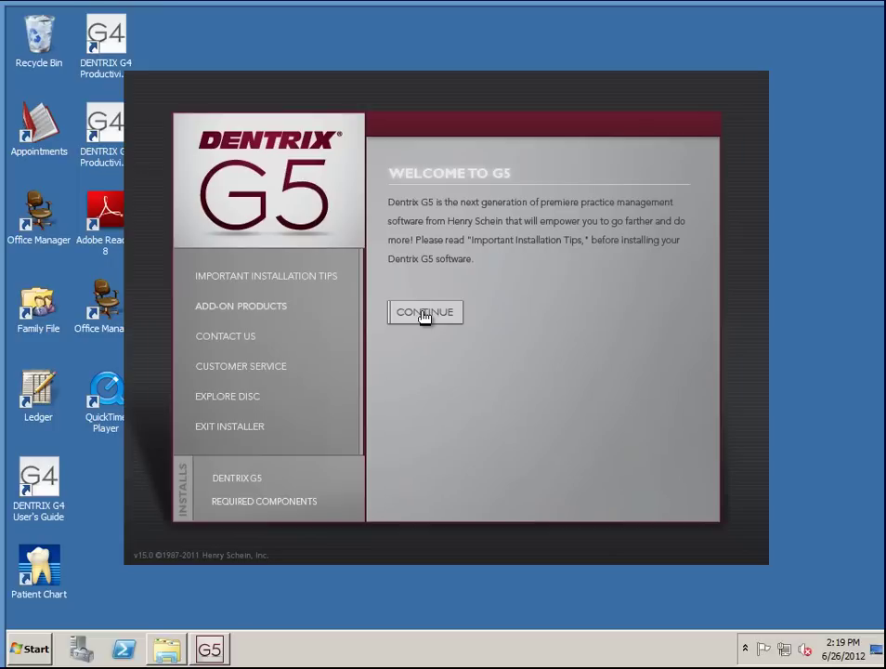
Step: Move past the welcome page and begin installing Dentrix G5
{"action": "left_click", "coordinate": [423, 313]}
{"action": "left_click", "coordinate": [423, 313]}
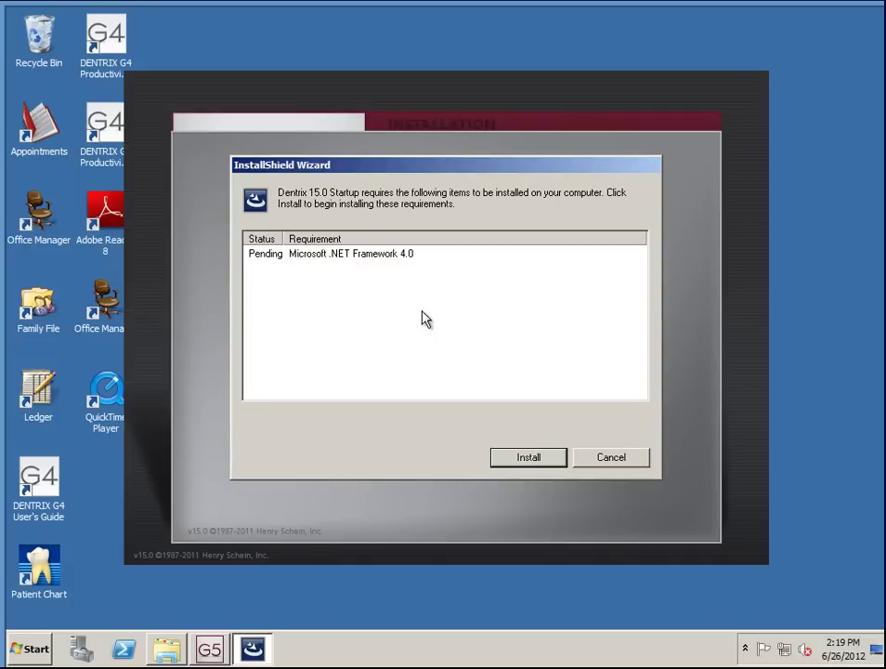
Step: Install the .NET Framework 4.0 prerequisite after accepting its license terms
{"action": "left_click", "coordinate": [530, 460]}
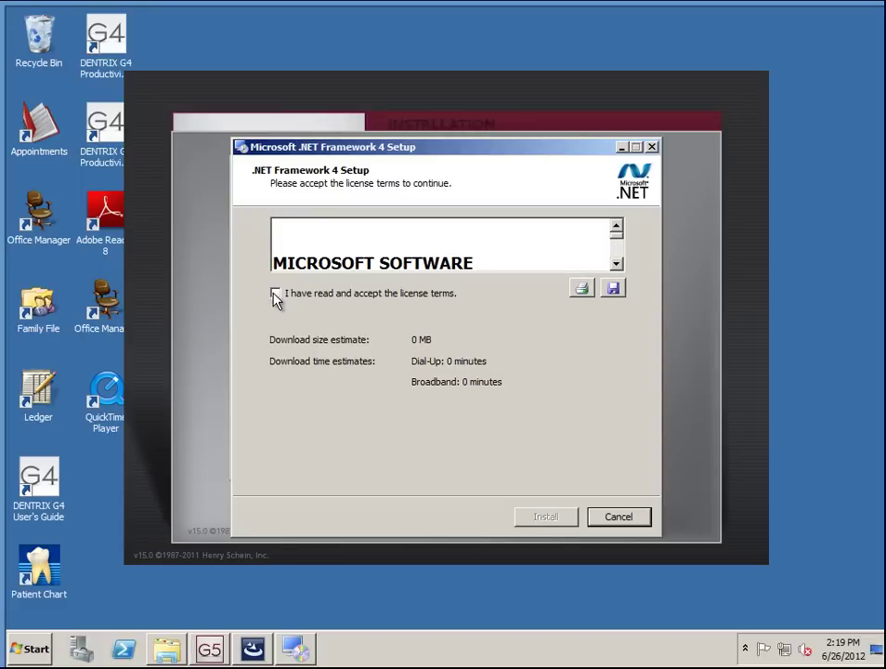
{"action": "left_click", "coordinate": [275, 293]}
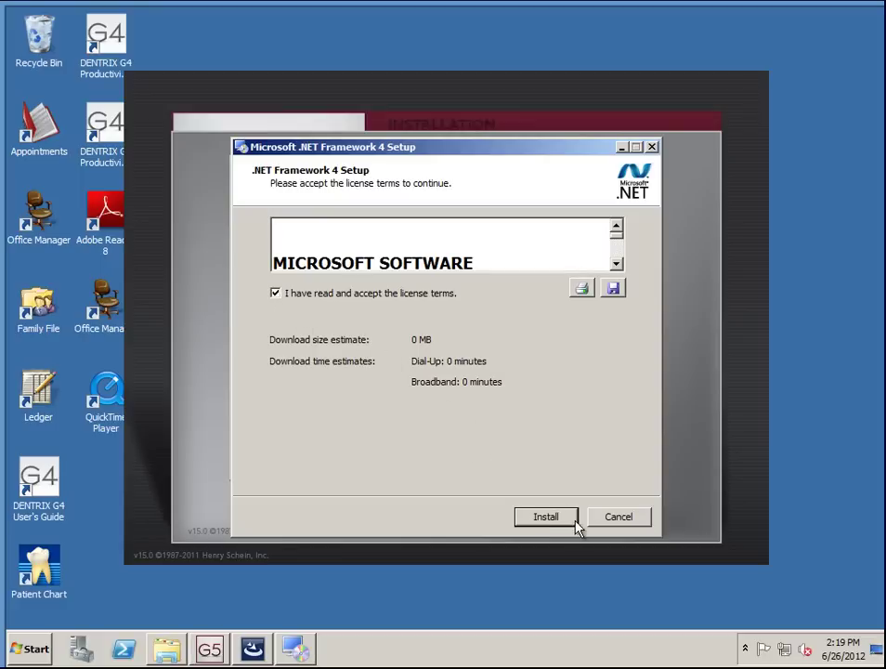
{"action": "left_click", "coordinate": [561, 518]}
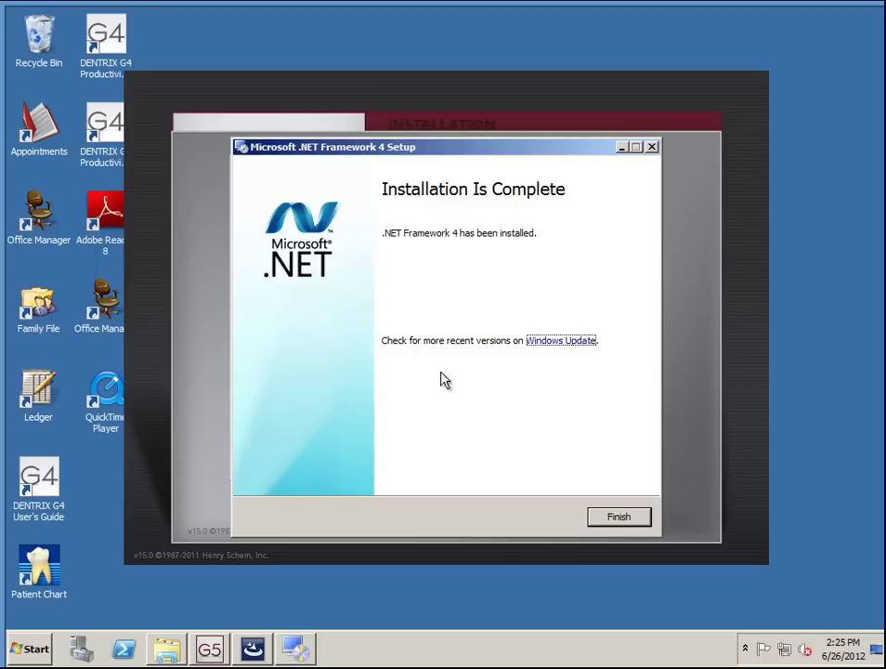
Step: Finish .NET setup, acknowledge the tips, confirm upgrading the existing Dentrix, and accept the license
{"action": "left_click", "coordinate": [609, 522]}
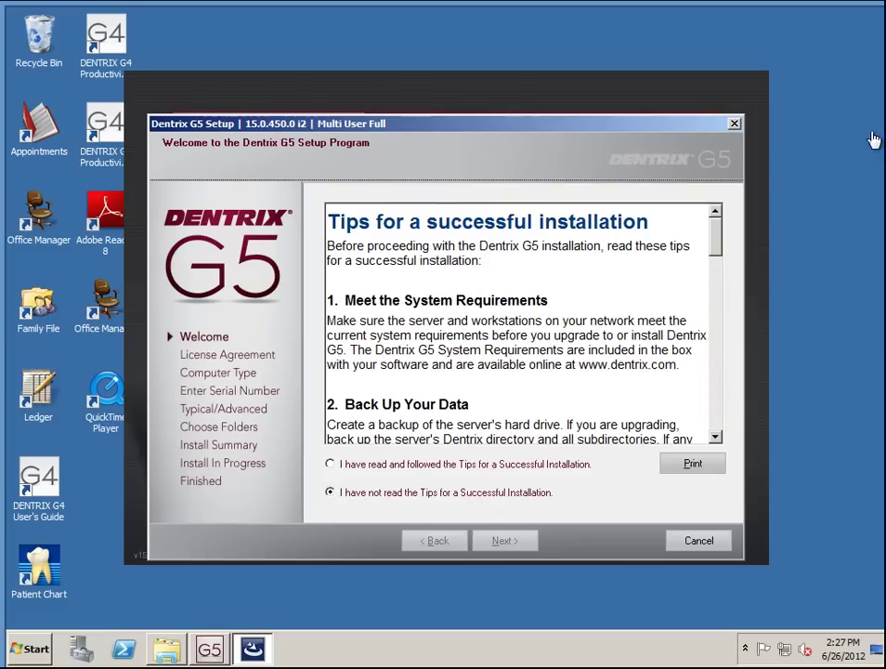
{"action": "left_click", "coordinate": [330, 463]}
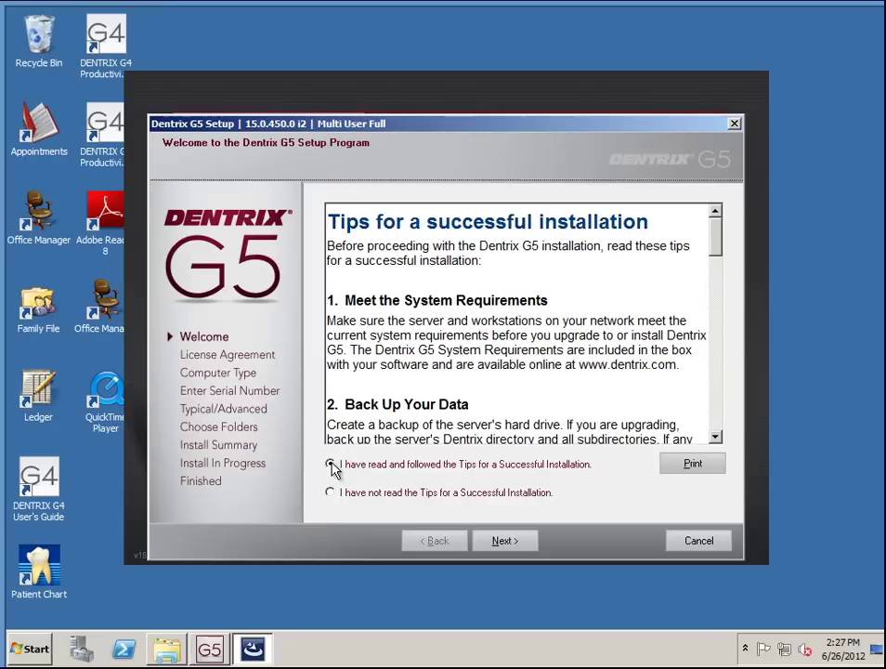
{"action": "left_click", "coordinate": [506, 548]}
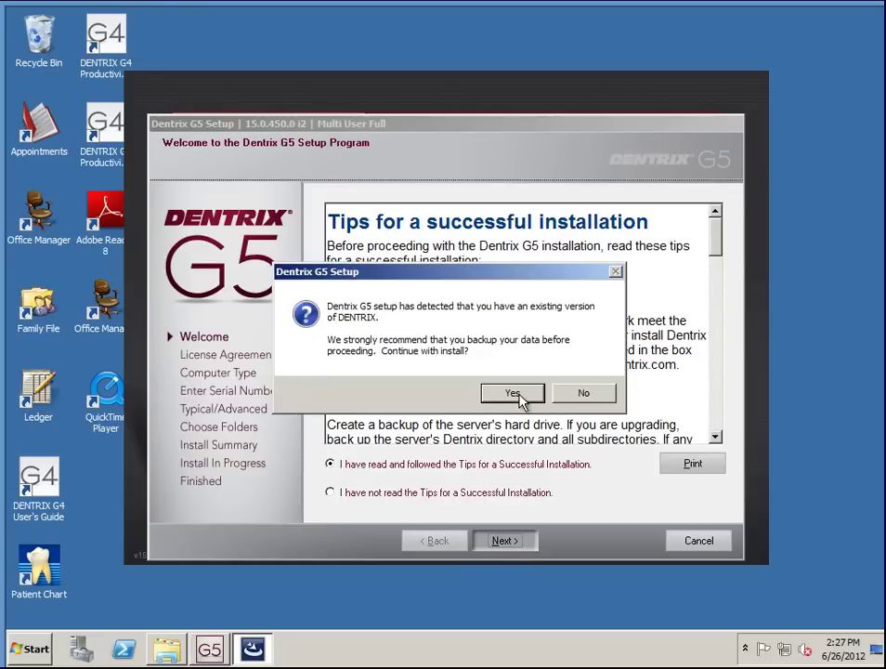
{"action": "left_click", "coordinate": [520, 392]}
{"action": "left_click", "coordinate": [331, 463]}
{"action": "left_click", "coordinate": [505, 541]}
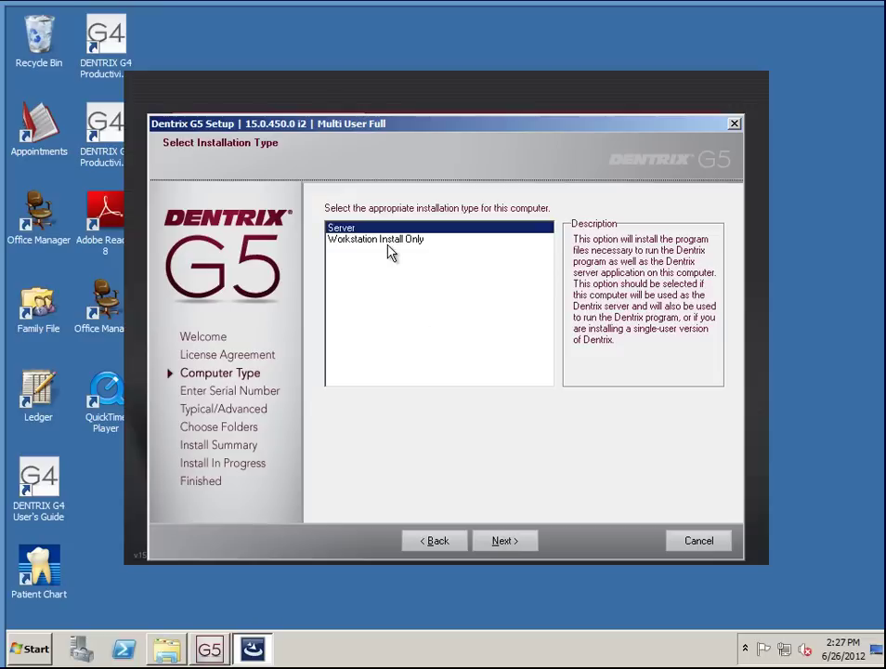
Step: Choose a Server install, keep the serial number details, and put advanced server files on C:\
{"action": "left_click", "coordinate": [501, 541]}
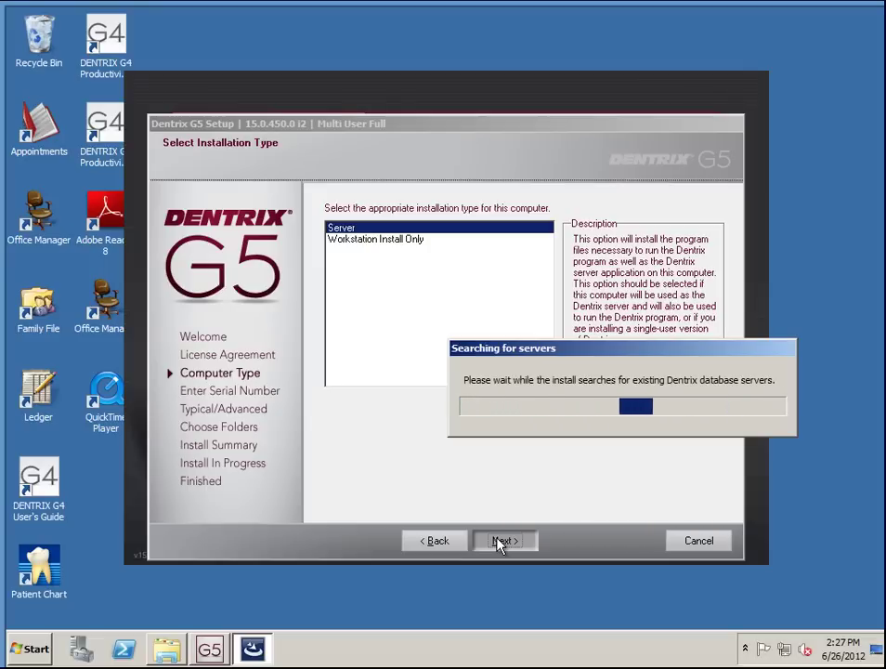
{"action": "left_click", "coordinate": [502, 541]}
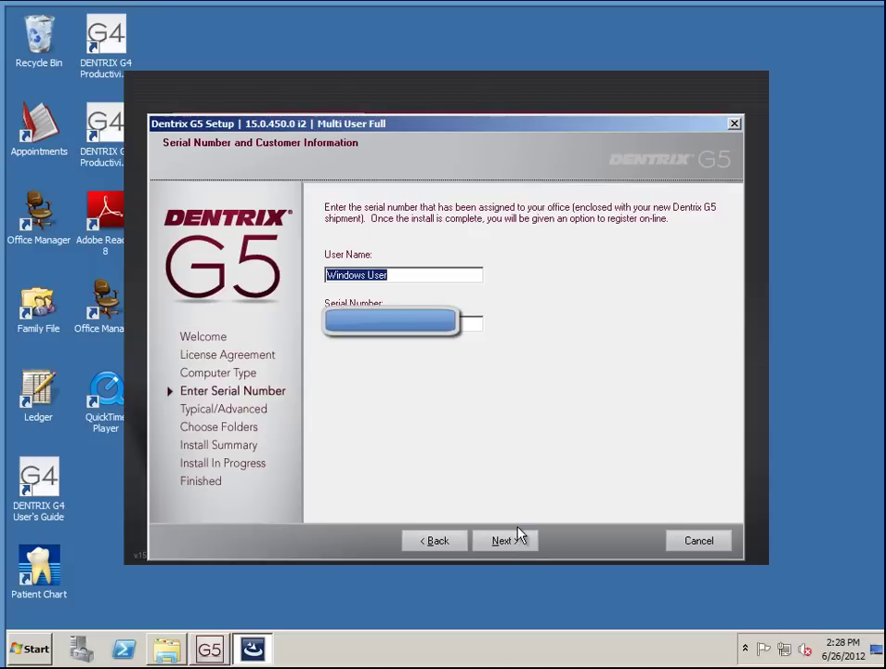
{"action": "left_click", "coordinate": [506, 546]}
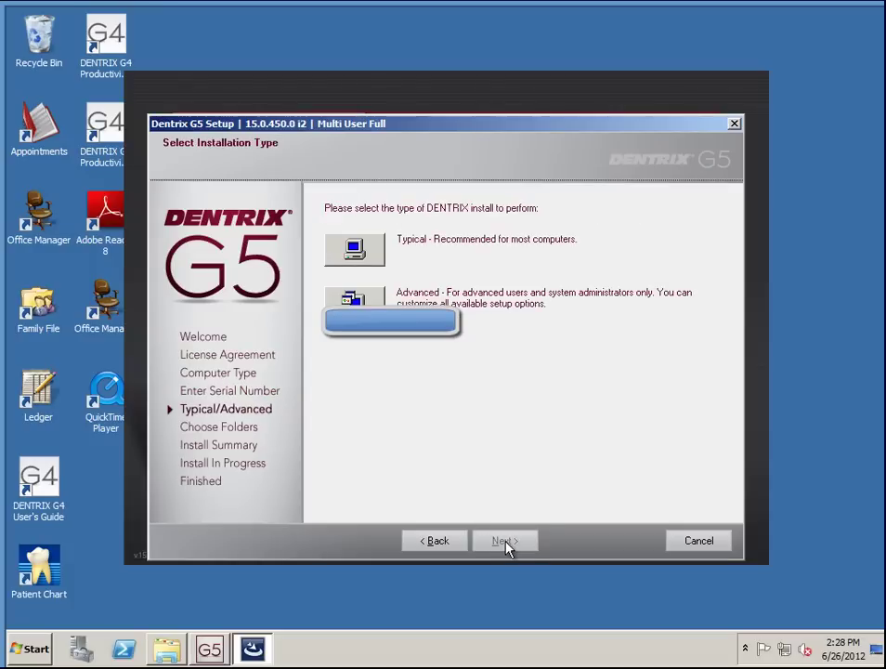
{"action": "left_click", "coordinate": [359, 312]}
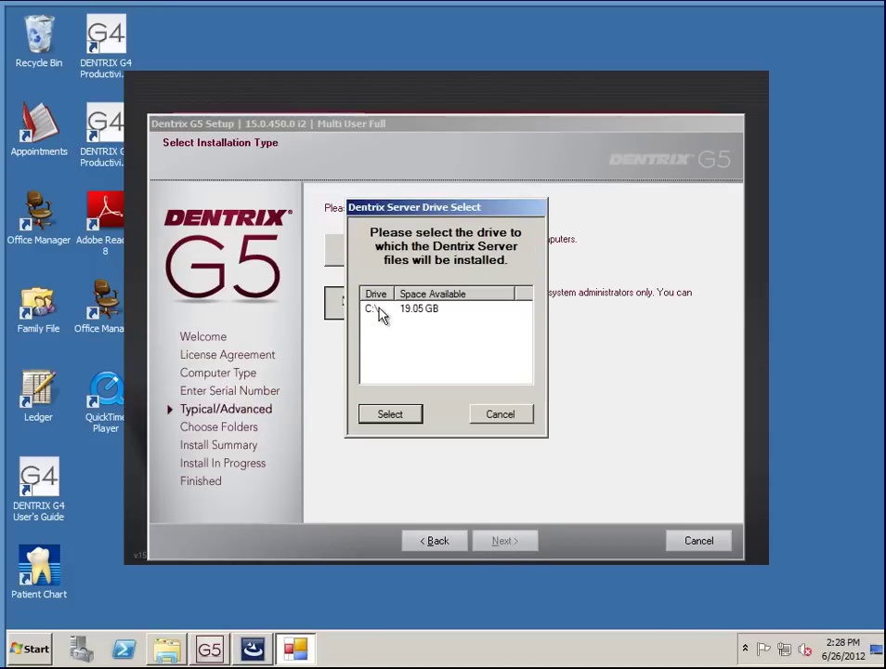
{"action": "left_click", "coordinate": [381, 310]}
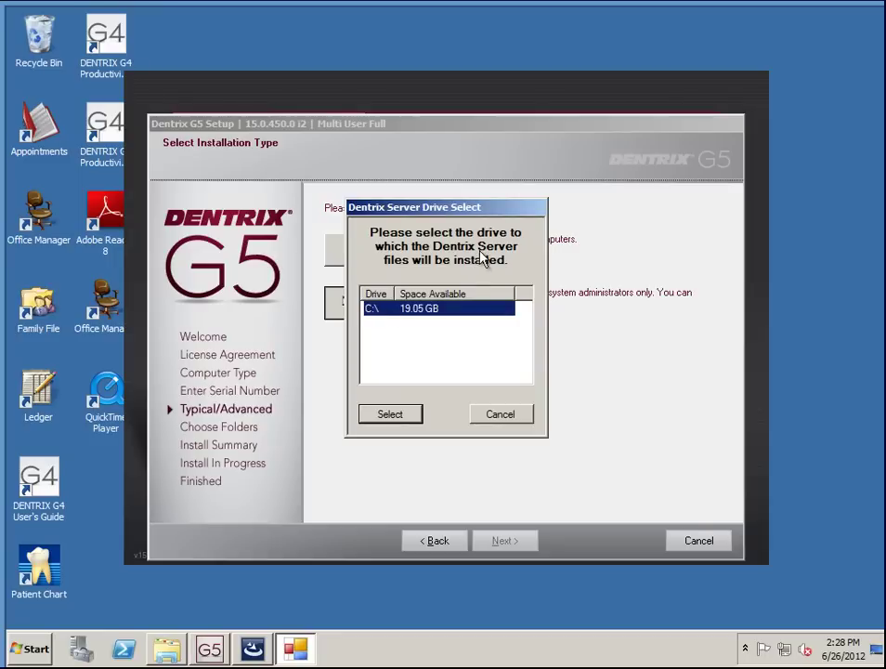
{"action": "left_click", "coordinate": [390, 414]}
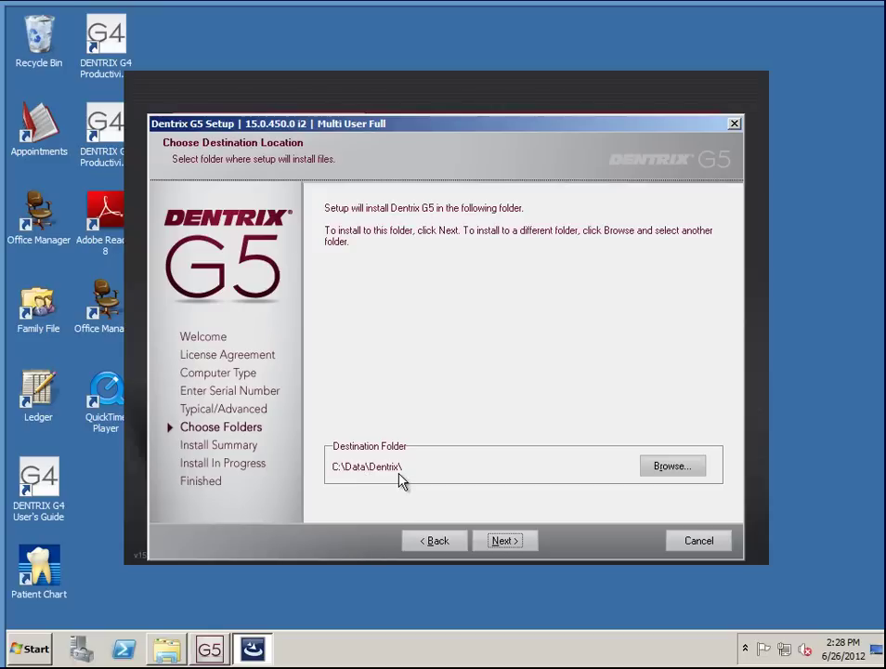
Step: Keep C:\Data\Dentrix\ as destination, bypass the memory and disk warning, and start installing
{"action": "left_click", "coordinate": [500, 543]}
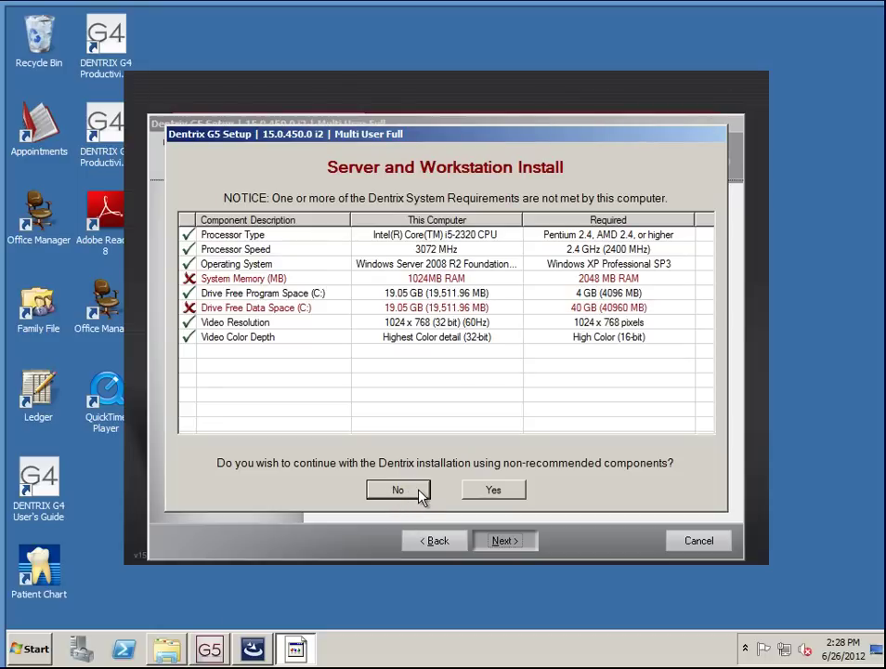
{"action": "left_click", "coordinate": [497, 491]}
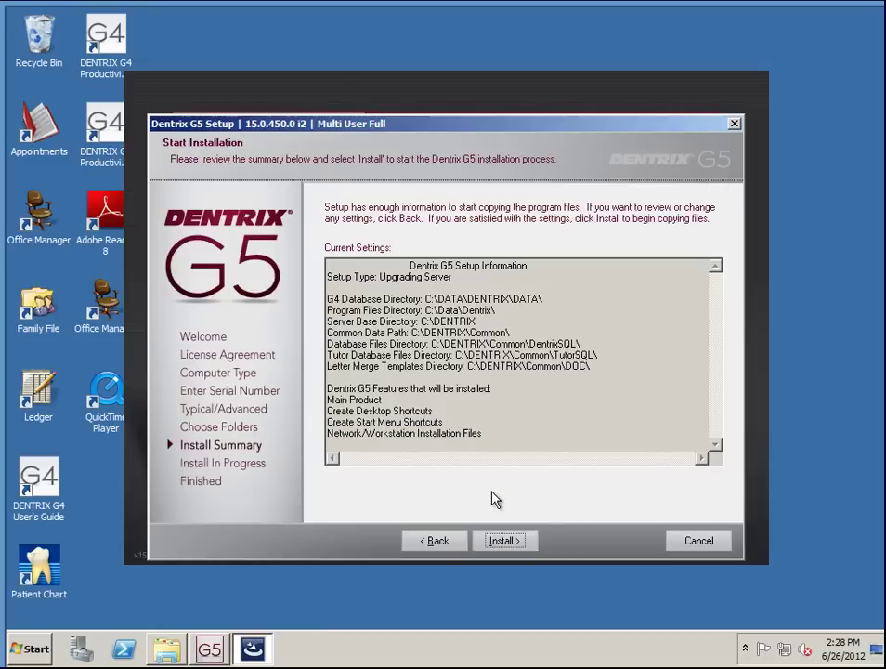
{"action": "left_click", "coordinate": [506, 544]}
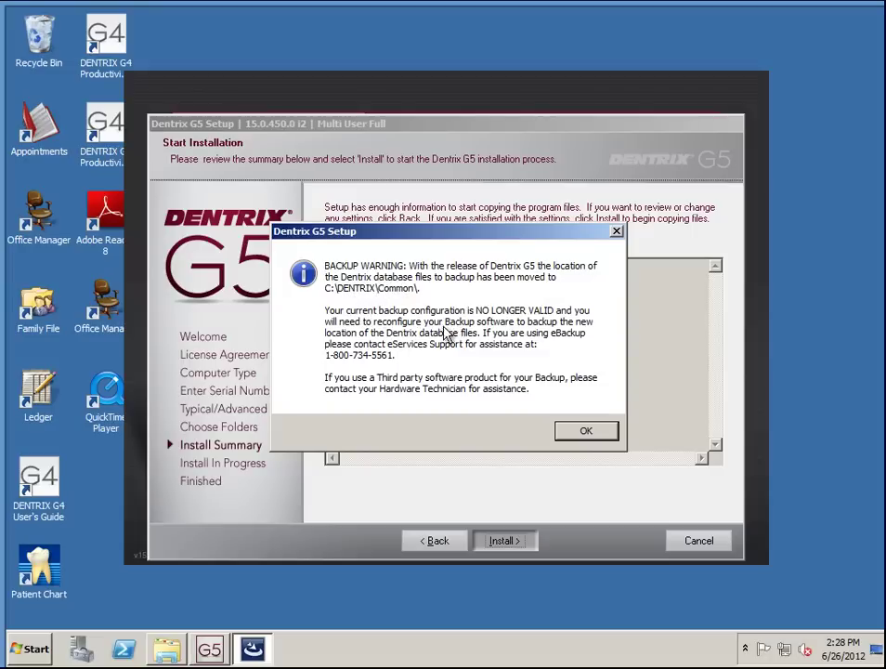
Step: Acknowledge the backup location warning and run the database conversion
{"action": "left_click", "coordinate": [586, 433]}
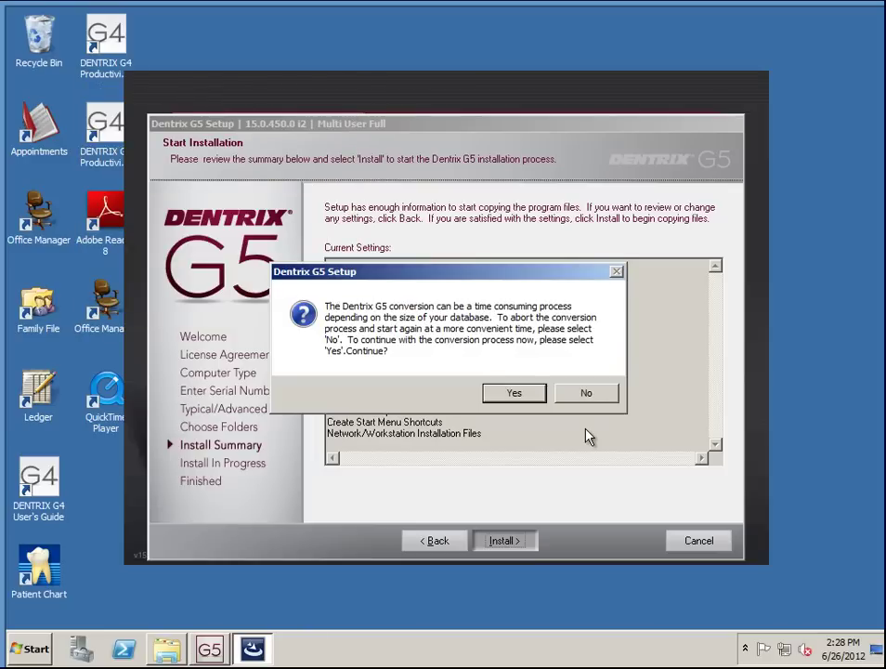
{"action": "left_click", "coordinate": [515, 394]}
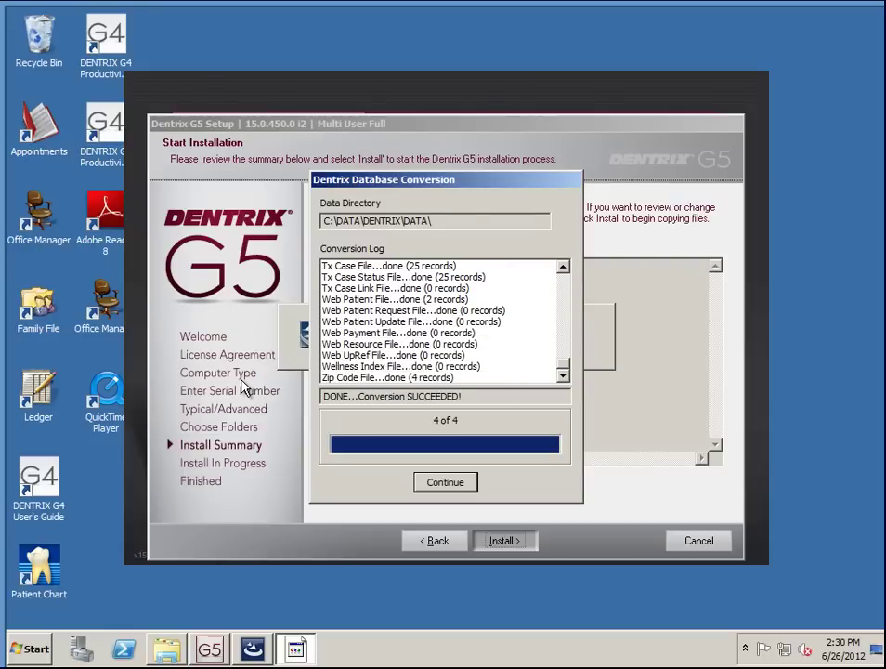
Step: Close the finished database conversion window so installation resumes
{"action": "left_click", "coordinate": [427, 480]}
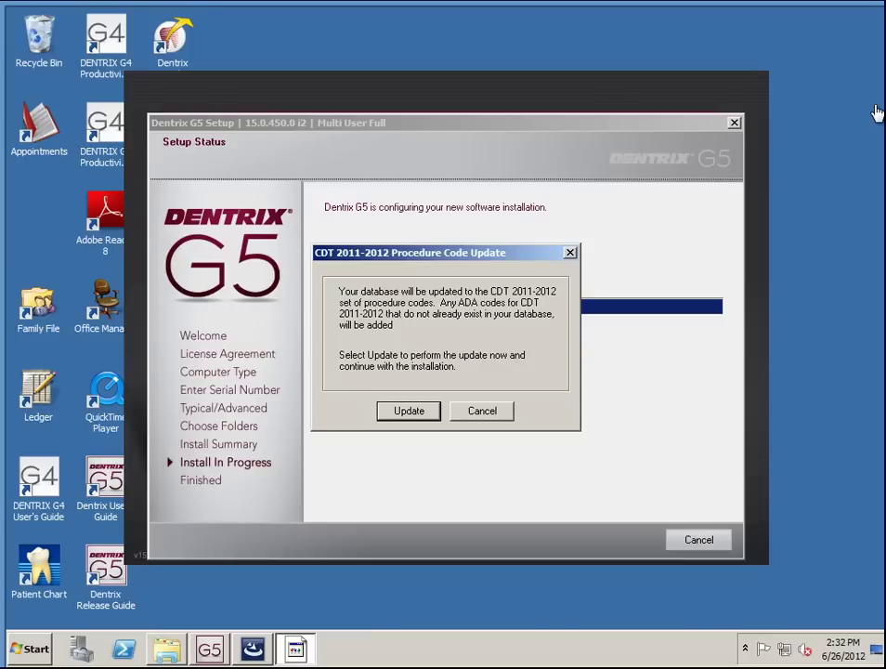
Step: Apply the CDT 2011-2012 procedure code update and continue once it succeeds
{"action": "left_click", "coordinate": [400, 418]}
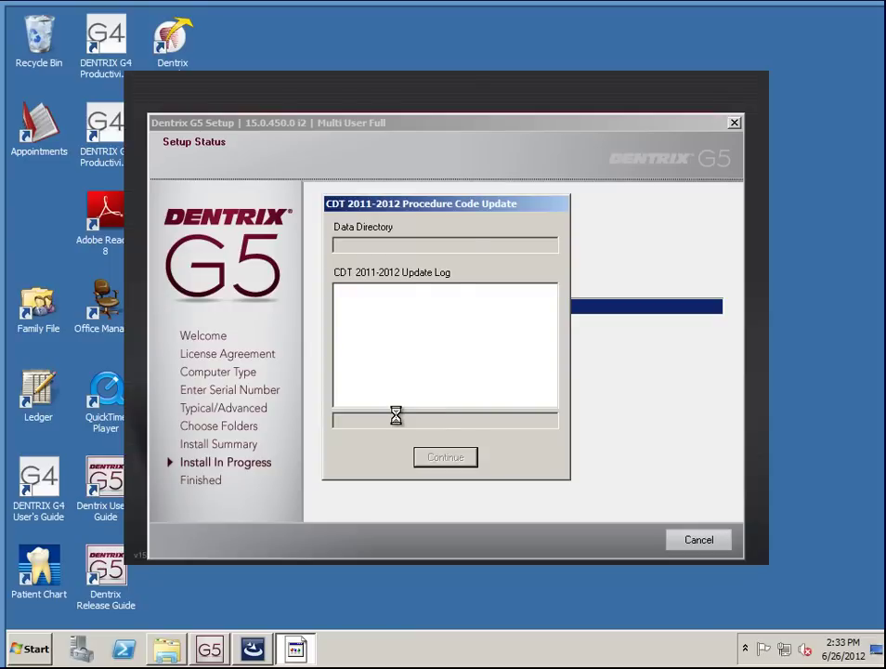
{"action": "left_click", "coordinate": [453, 459]}
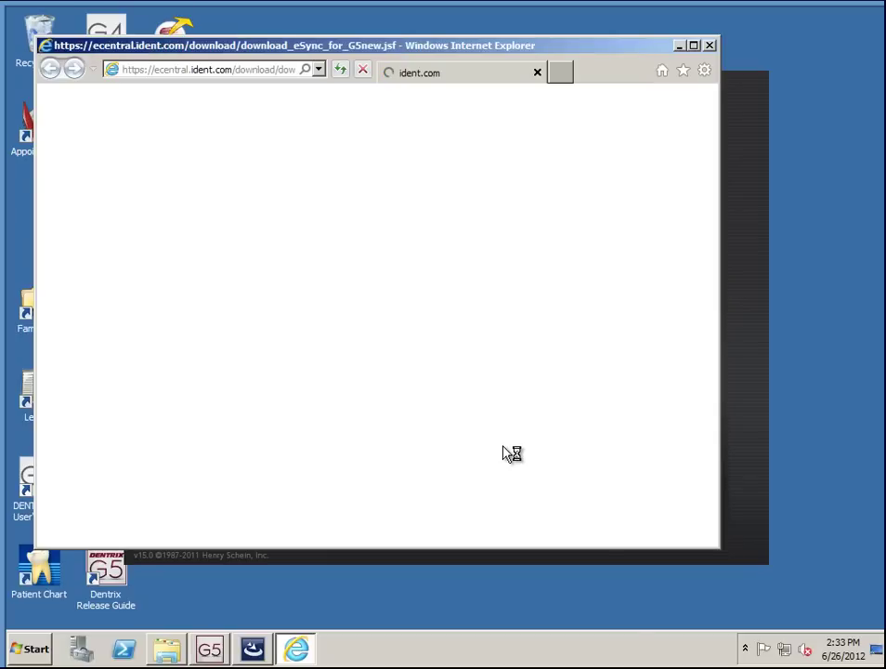
Step: Close the eSync page, decline Internet Explorer's recommended settings, and finish Dentrix setup
{"action": "left_click", "coordinate": [710, 46]}
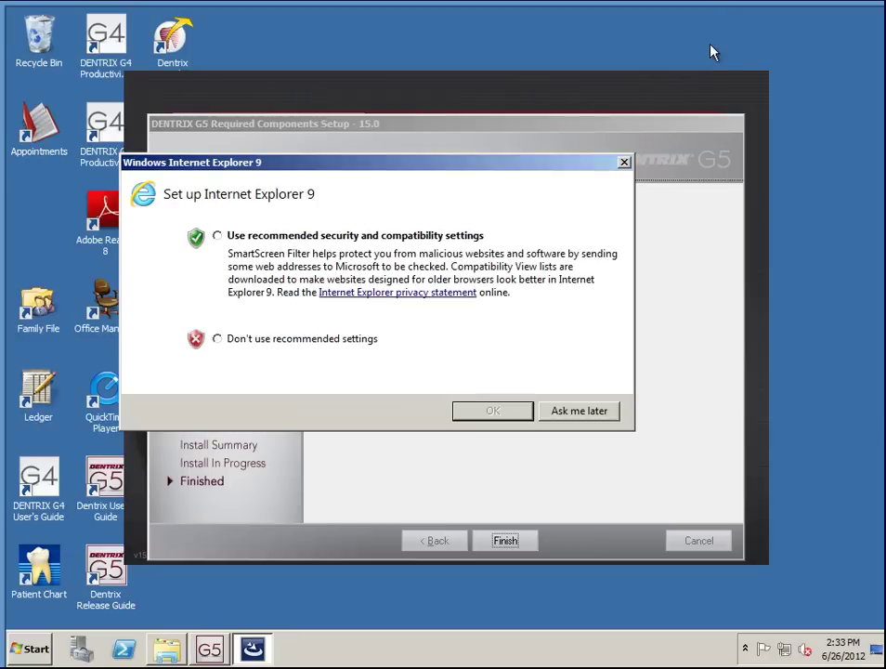
{"action": "left_click", "coordinate": [302, 341]}
{"action": "left_click", "coordinate": [497, 411]}
{"action": "left_click", "coordinate": [507, 542]}
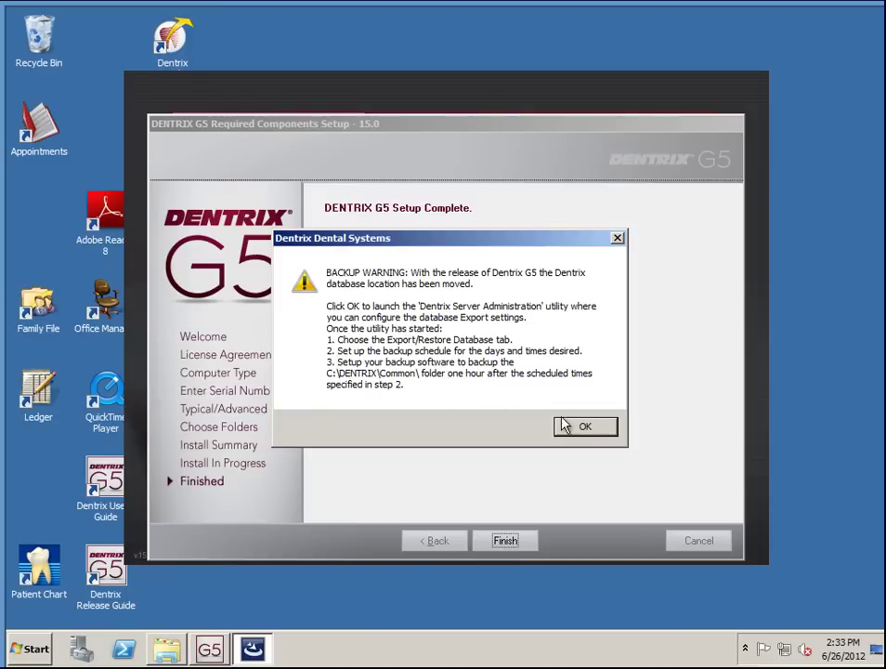
Step: Dismiss the backup warning and exit the Dentrix G5 installer
{"action": "left_click", "coordinate": [605, 427]}
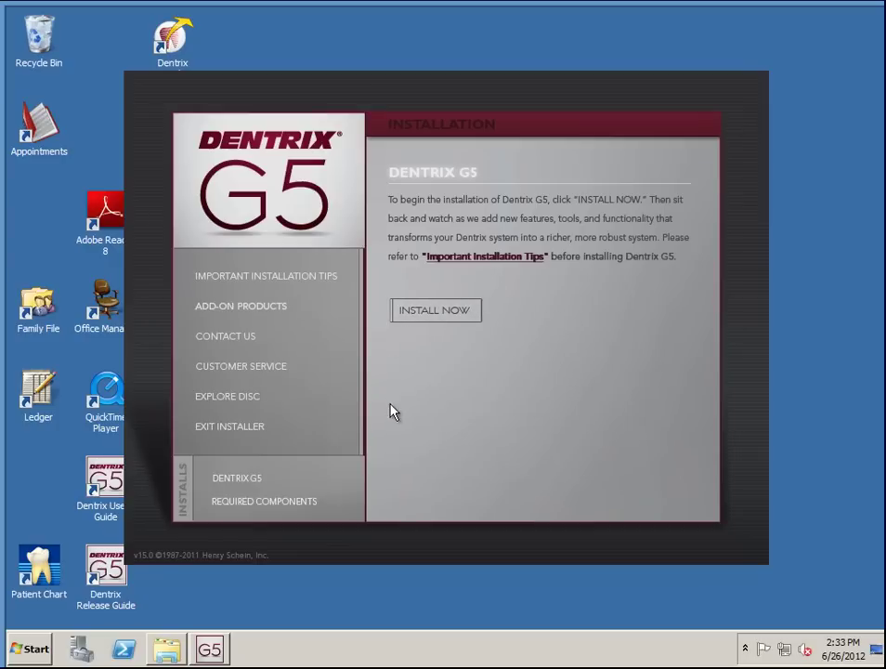
{"action": "left_click", "coordinate": [244, 426]}
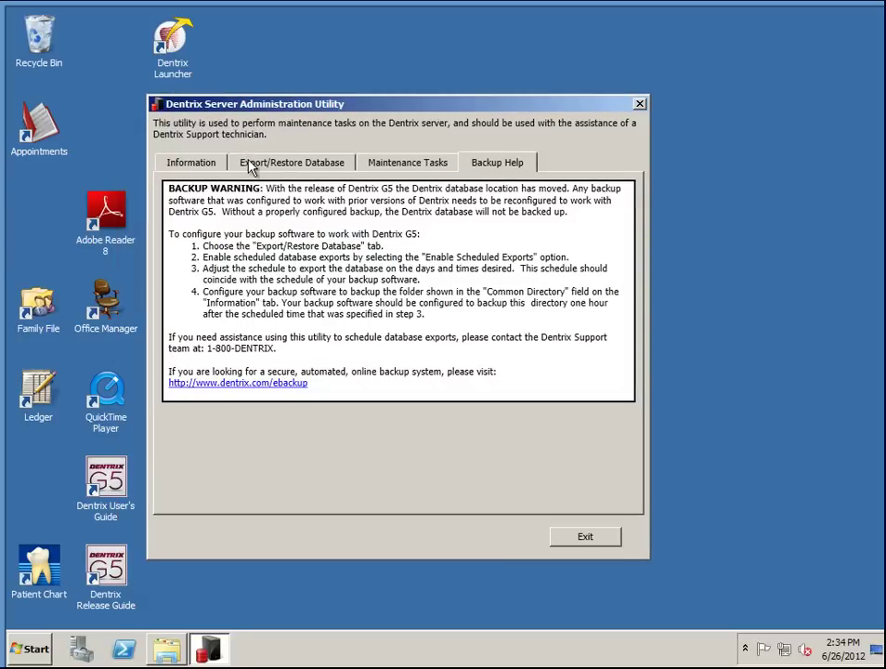
Step: Schedule the daily database export for 9:00 pm, update the scheduled status, then view server information
{"action": "left_click", "coordinate": [251, 165]}
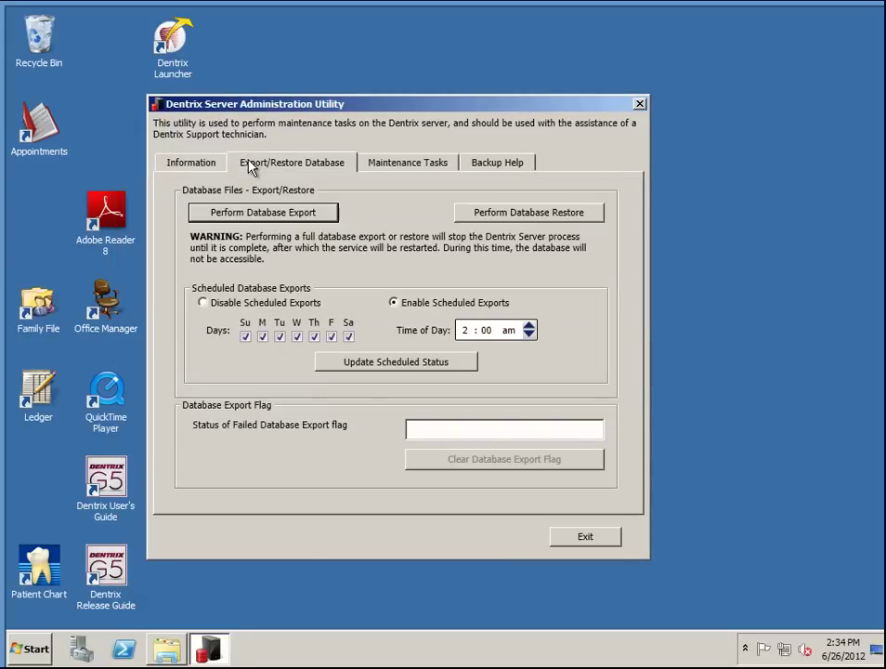
{"action": "left_click", "coordinate": [465, 329]}
{"action": "key", "text": "Right"}
{"action": "key", "text": "Right"}
{"action": "left_click", "coordinate": [528, 328]}
{"action": "left_click", "coordinate": [464, 330]}
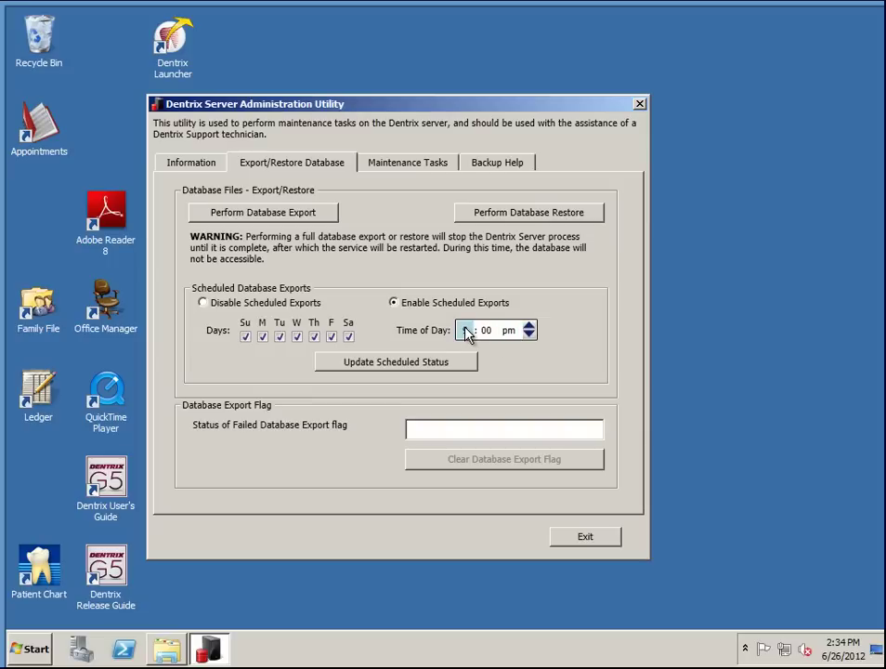
{"action": "left_click", "coordinate": [435, 362]}
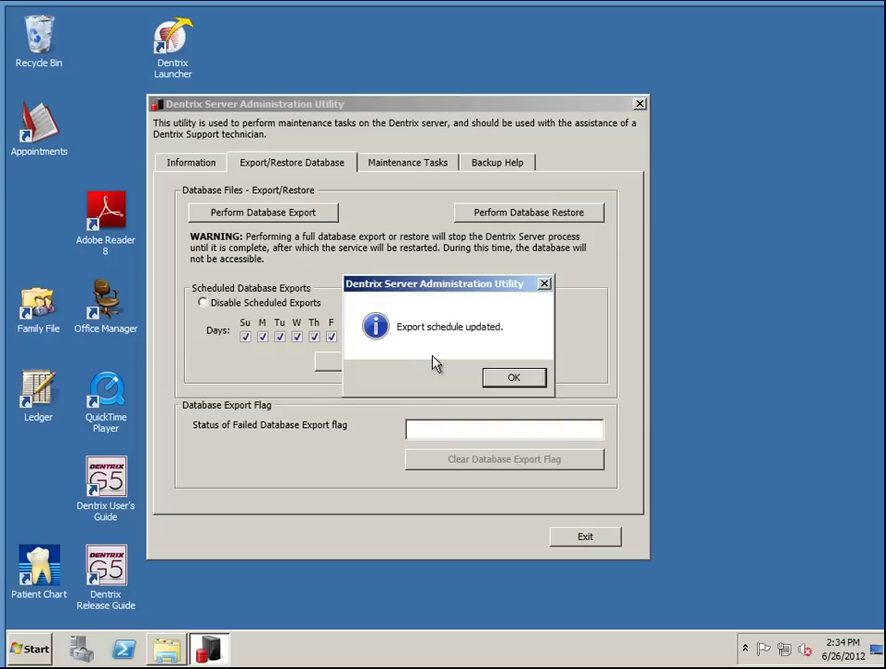
{"action": "left_click", "coordinate": [509, 378]}
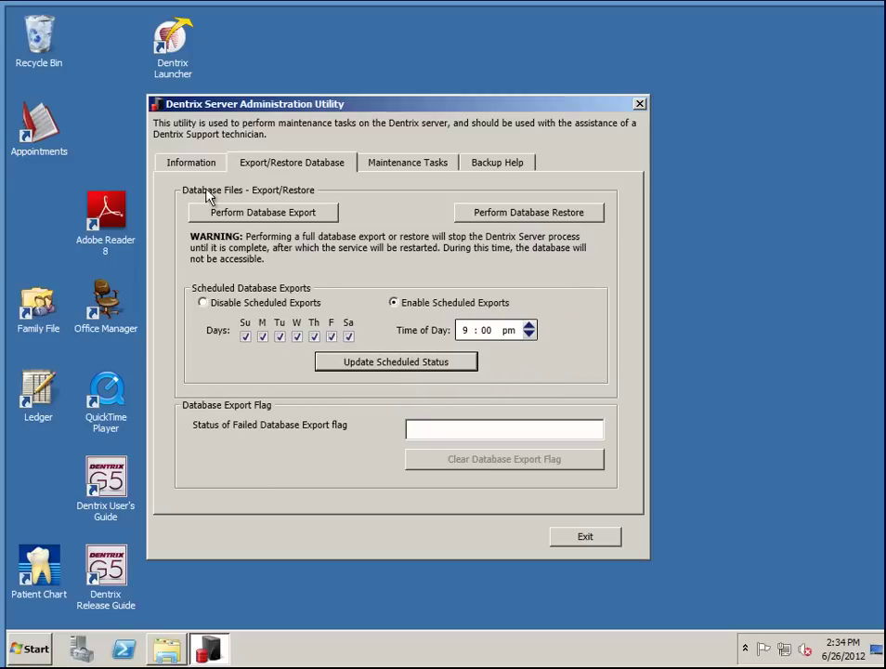
{"action": "left_click", "coordinate": [196, 162]}
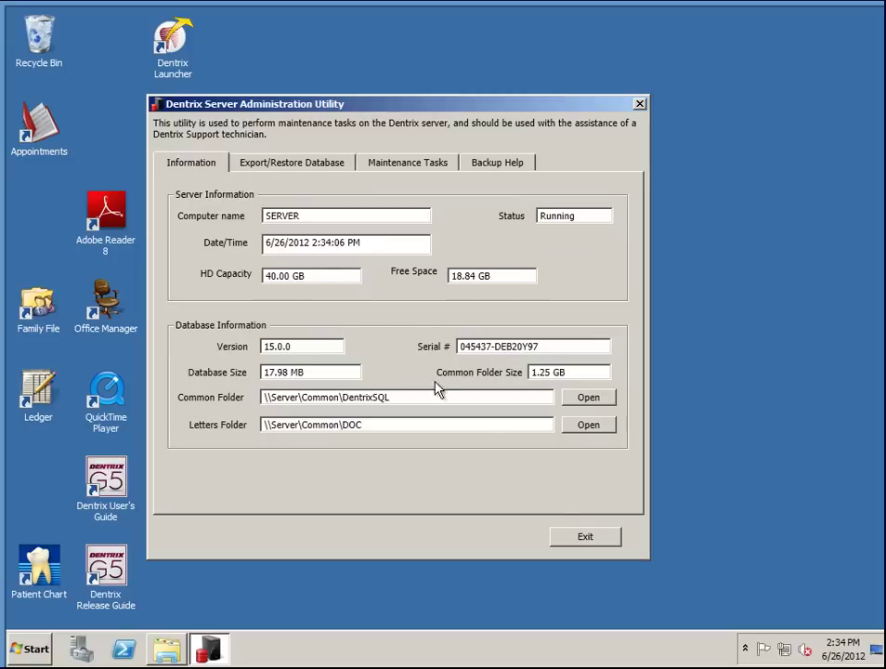
Step: Exit the utility and delete the Dentrix G5 Help, guide, QuickTime and Adobe Reader 8 shortcuts
{"action": "left_click", "coordinate": [586, 538]}
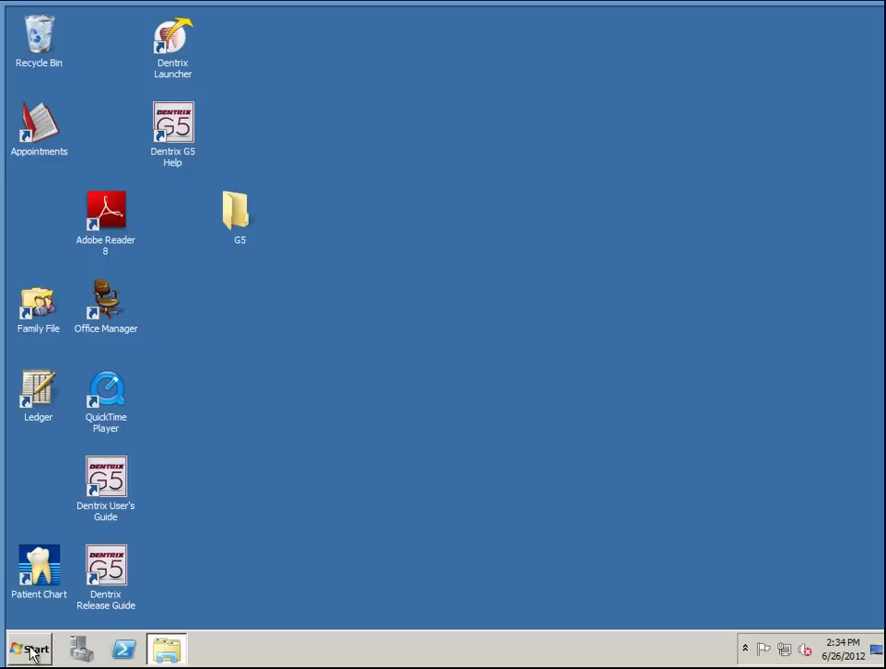
{"action": "left_click_drag", "start_coordinate": [150, 144], "coordinate": [350, 148]}
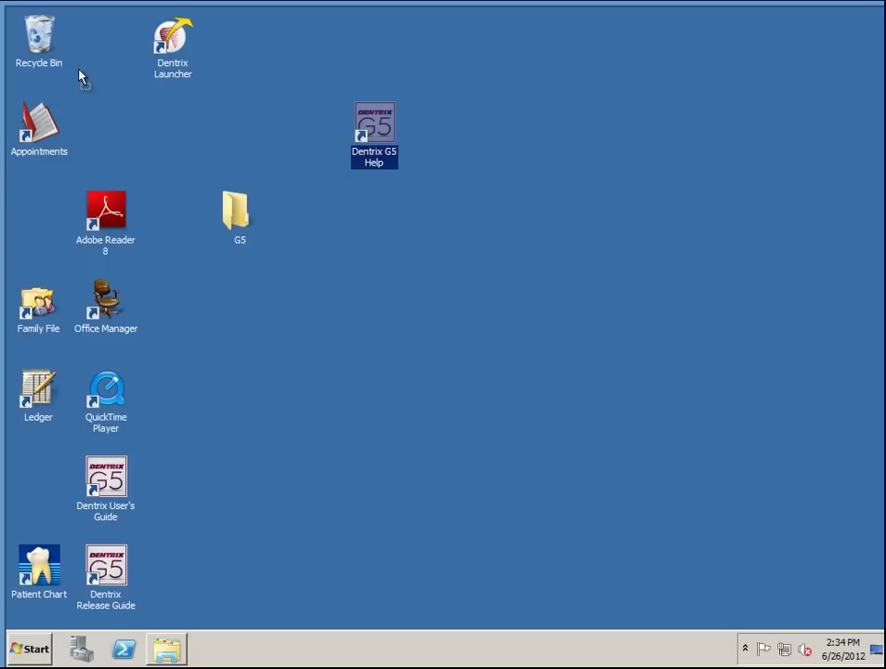
{"action": "key", "text": "Delete"}
{"action": "left_click_drag", "start_coordinate": [230, 441], "coordinate": [58, 54]}
{"action": "left_click", "coordinate": [118, 208]}
{"action": "left_click_drag", "start_coordinate": [83, 91], "coordinate": [39, 37]}
Step: Move Office Manager above Family File and Dentrix Launcher above Patient Chart in the left column
{"action": "left_click", "coordinate": [108, 307]}
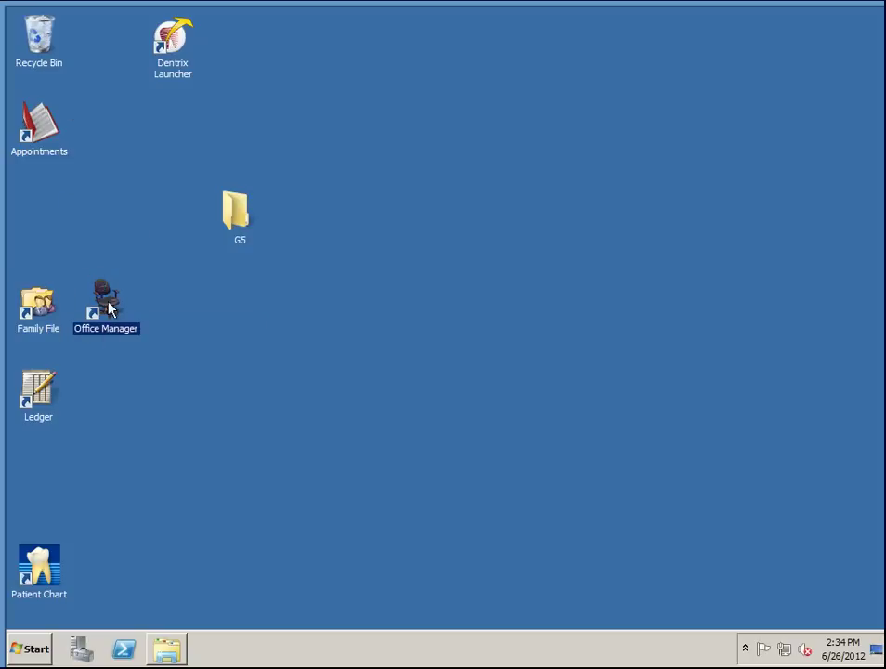
{"action": "left_click_drag", "start_coordinate": [109, 308], "coordinate": [48, 249]}
{"action": "left_click_drag", "start_coordinate": [174, 70], "coordinate": [19, 485]}
{"action": "left_click", "coordinate": [163, 442]}
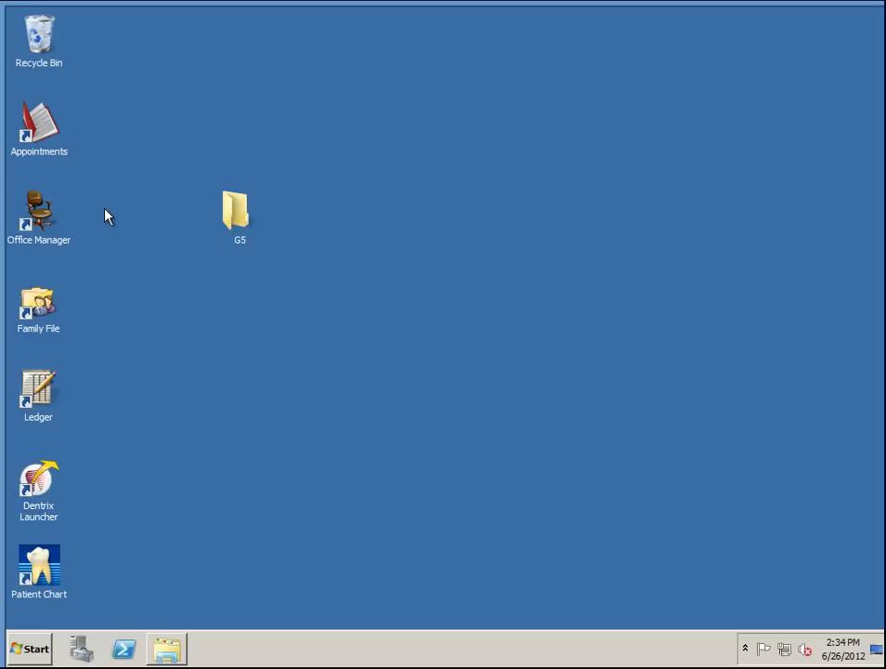
Step: Browse from Computer to the C:\Data\Dentrix program folder in Windows Explorer
{"action": "left_click", "coordinate": [25, 650]}
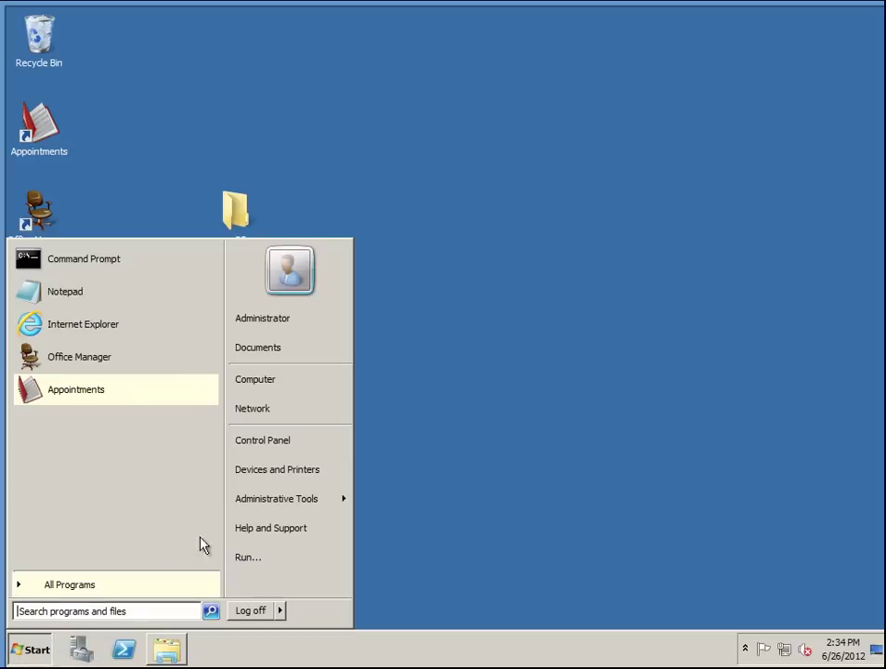
{"action": "left_click", "coordinate": [285, 393]}
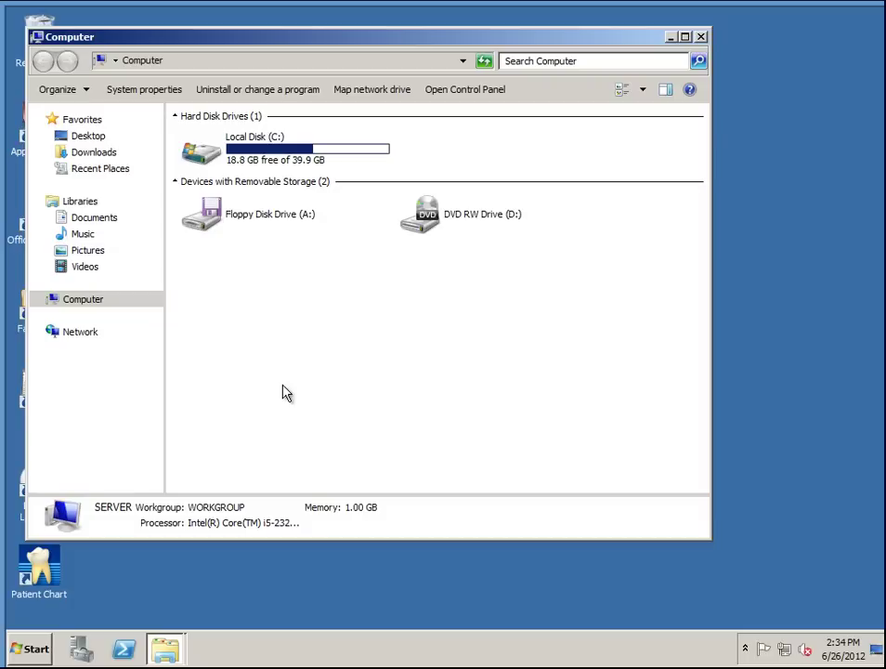
{"action": "left_click", "coordinate": [303, 162]}
{"action": "double_click", "coordinate": [303, 163]}
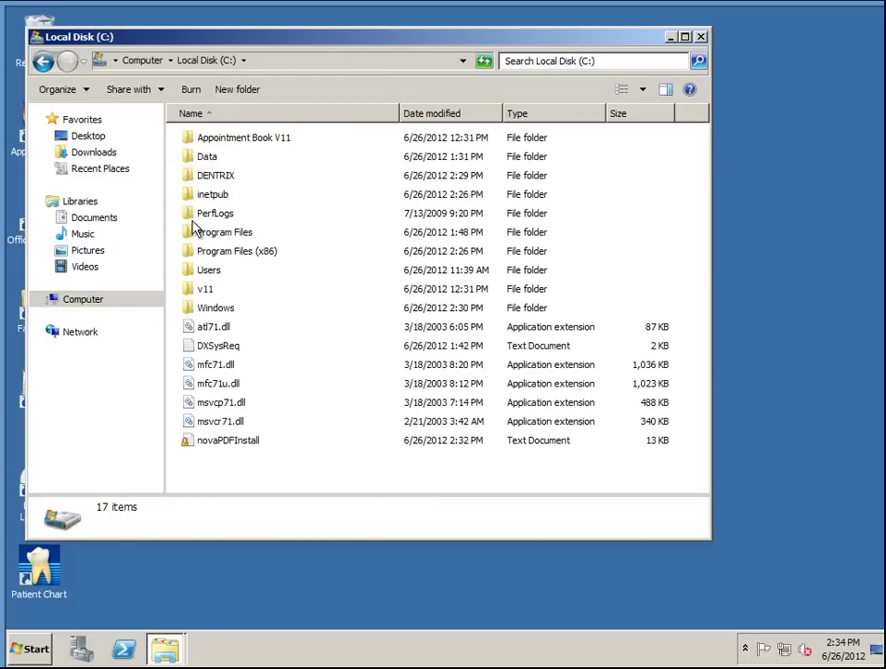
{"action": "left_click", "coordinate": [210, 178]}
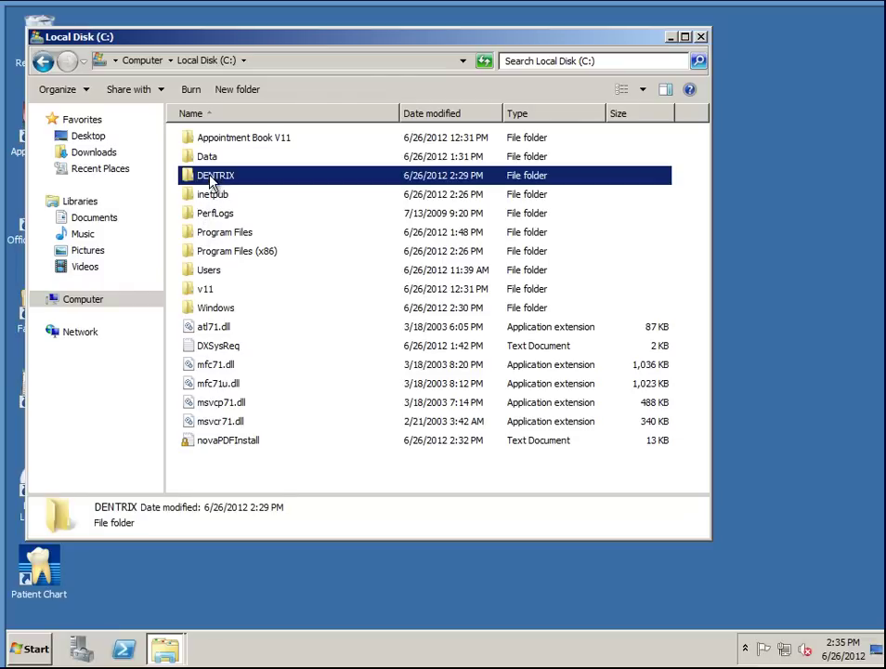
{"action": "double_click", "coordinate": [206, 158]}
{"action": "left_click", "coordinate": [211, 141]}
{"action": "double_click", "coordinate": [212, 141]}
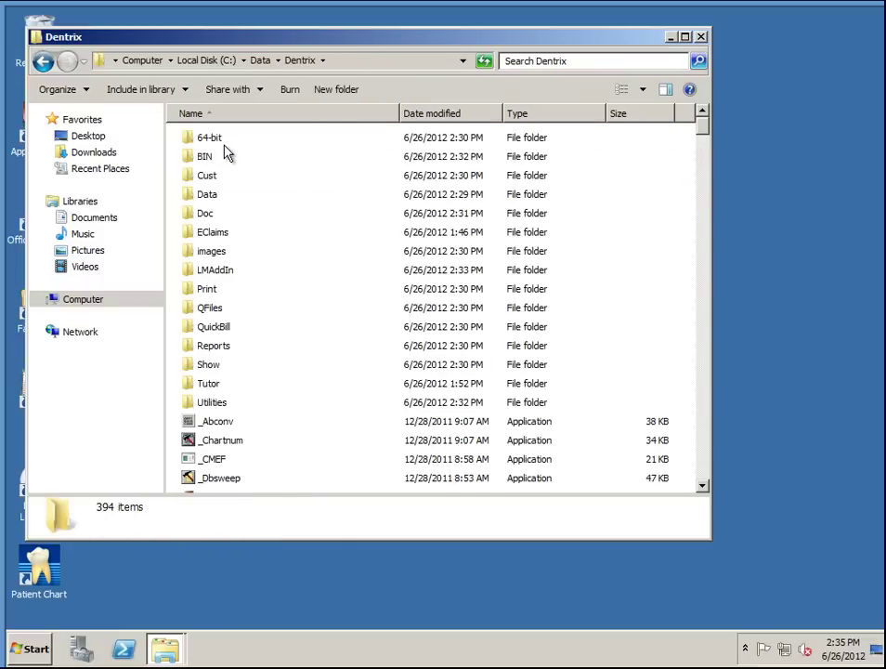
Step: Send the _ServerAdmin application to the desktop as a shortcut
{"action": "left_click", "coordinate": [279, 390]}
{"action": "scroll", "coordinate": [279, 390], "scroll_direction": "down", "scroll_amount": 5}
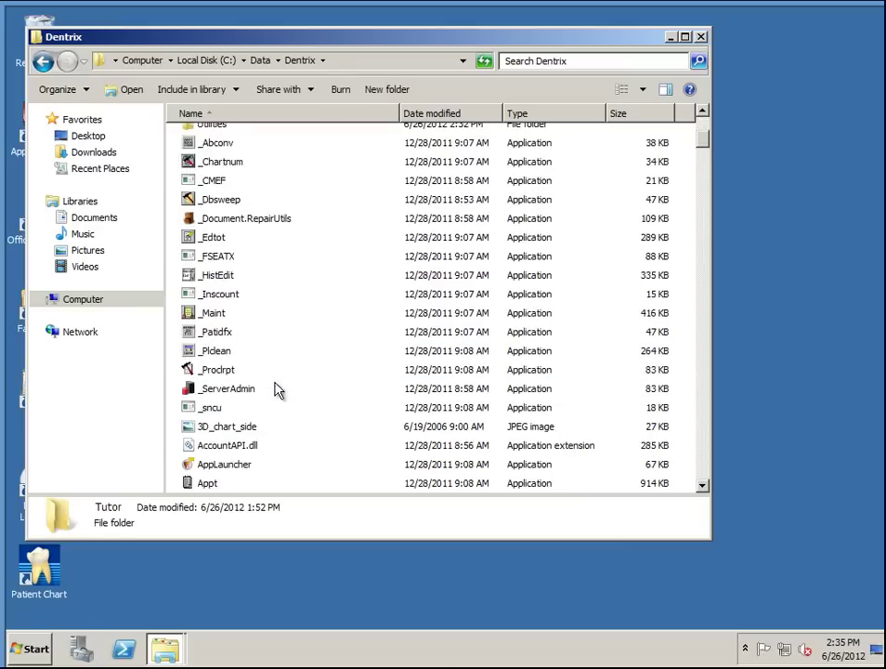
{"action": "left_click", "coordinate": [196, 390]}
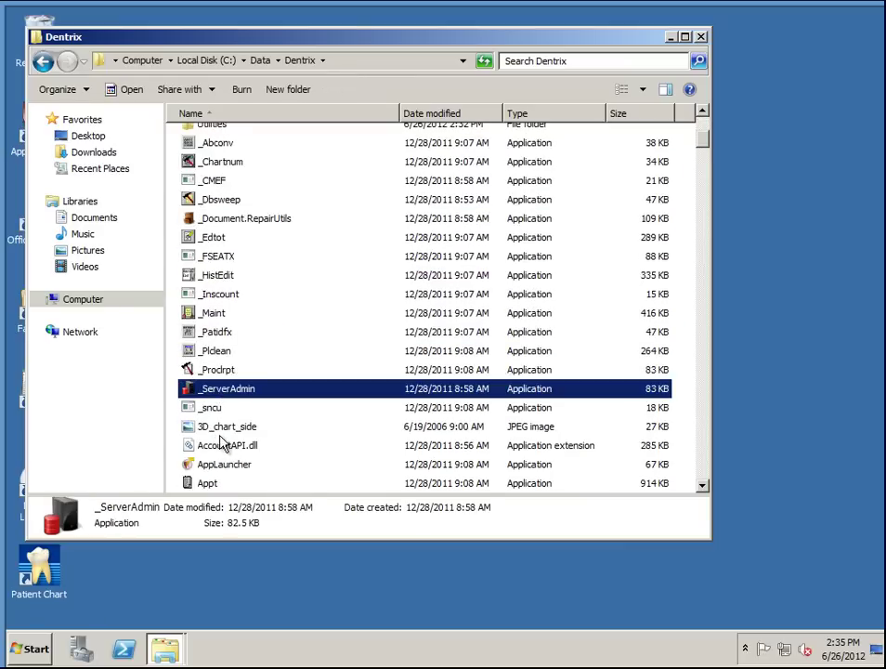
{"action": "right_click", "coordinate": [238, 390]}
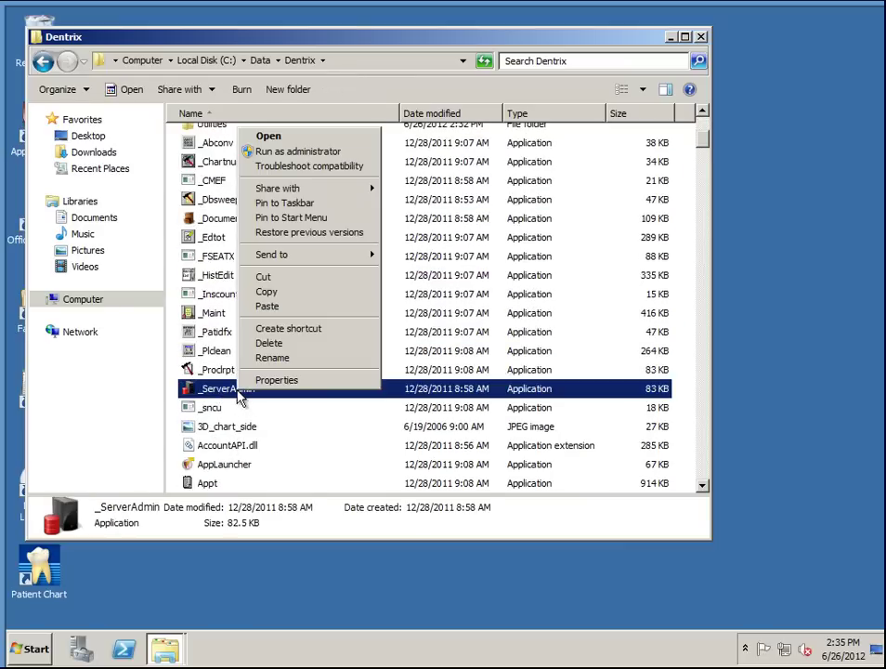
{"action": "mouse_move", "coordinate": [334, 254]}
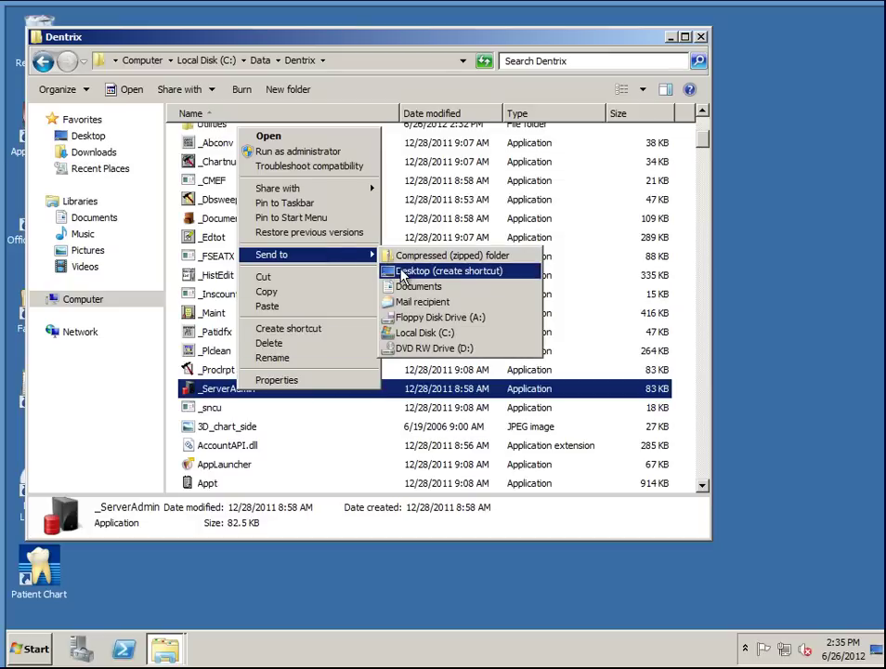
{"action": "left_click", "coordinate": [402, 271]}
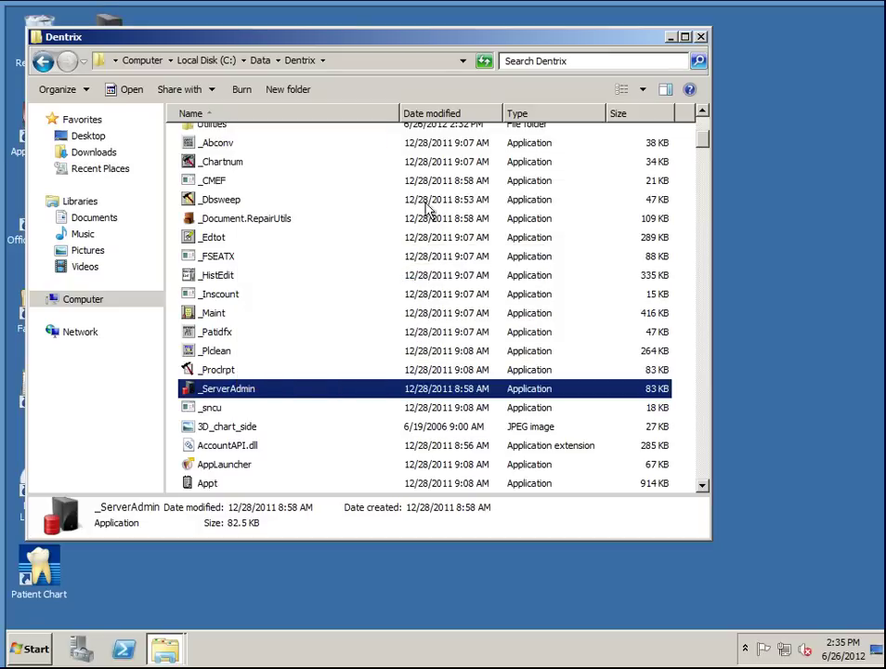
Step: Go up to Local Disk (C:) and open C:\DENTRIX\Common
{"action": "left_click", "coordinate": [261, 62]}
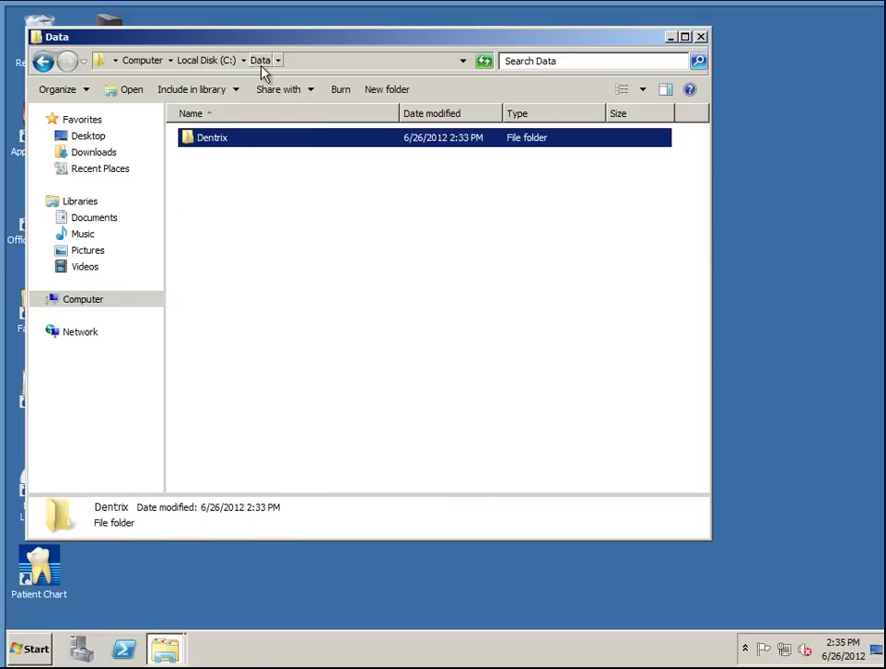
{"action": "left_click", "coordinate": [210, 62]}
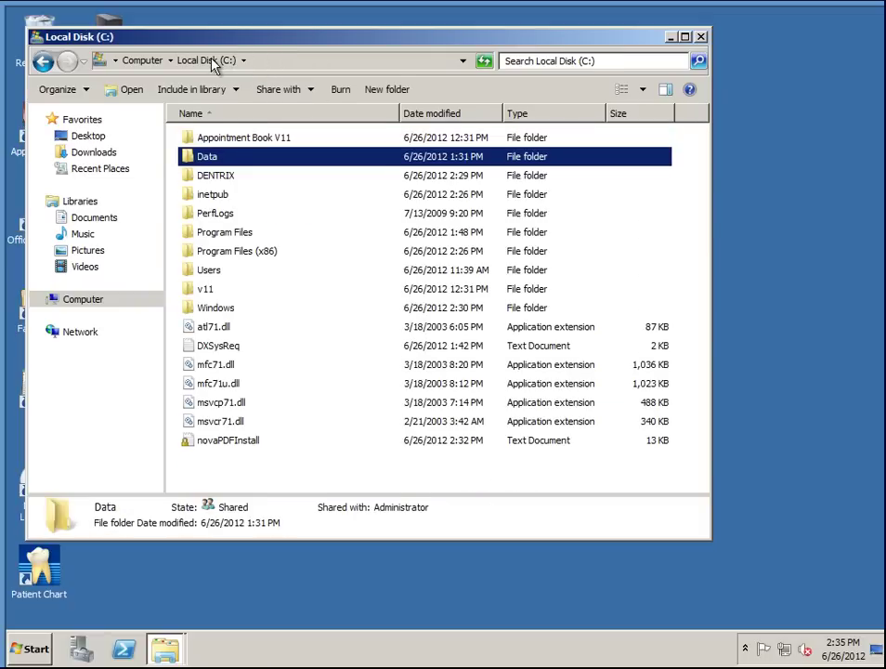
{"action": "left_click", "coordinate": [214, 184]}
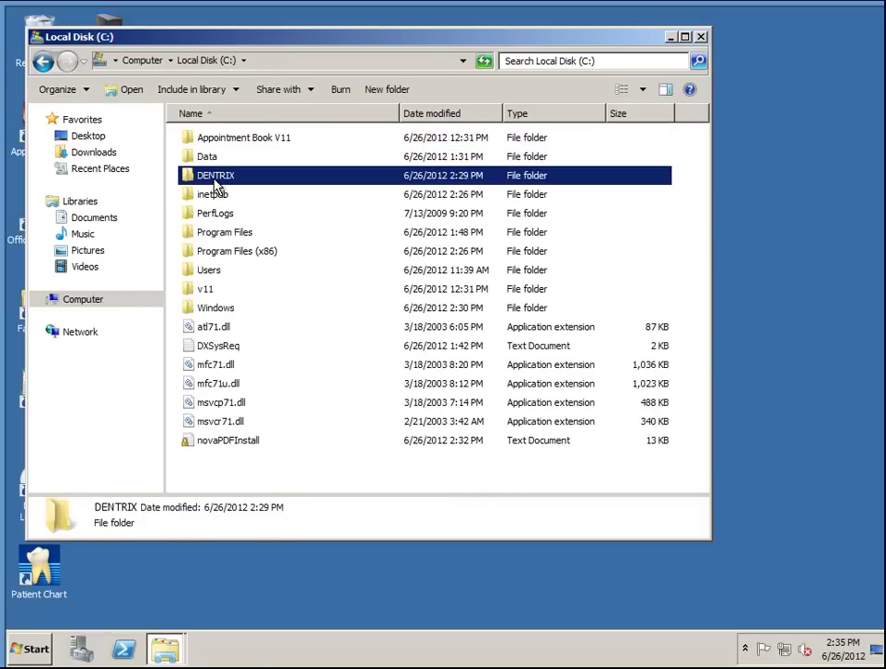
{"action": "double_click", "coordinate": [215, 180]}
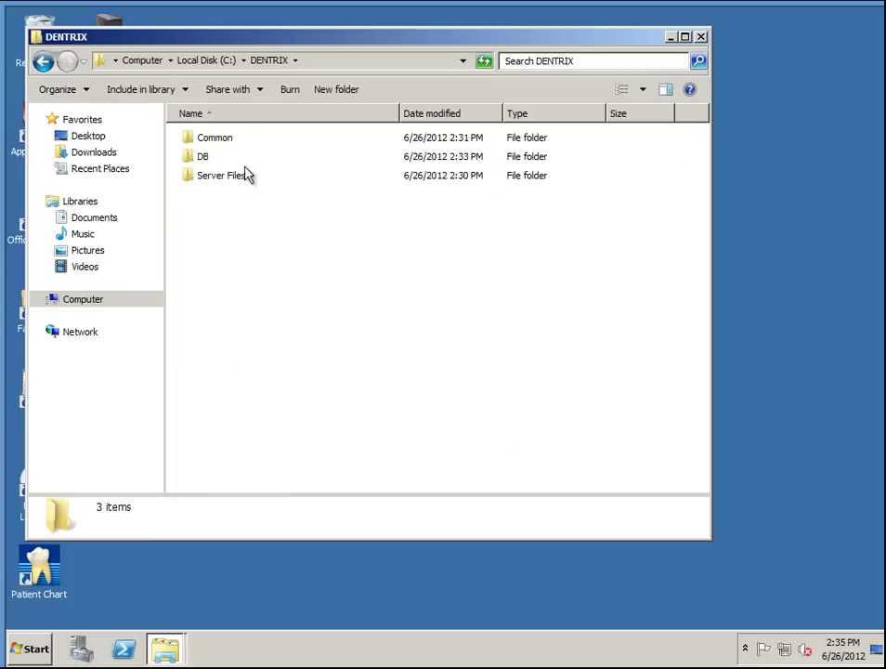
{"action": "left_click", "coordinate": [200, 139]}
{"action": "double_click", "coordinate": [201, 140]}
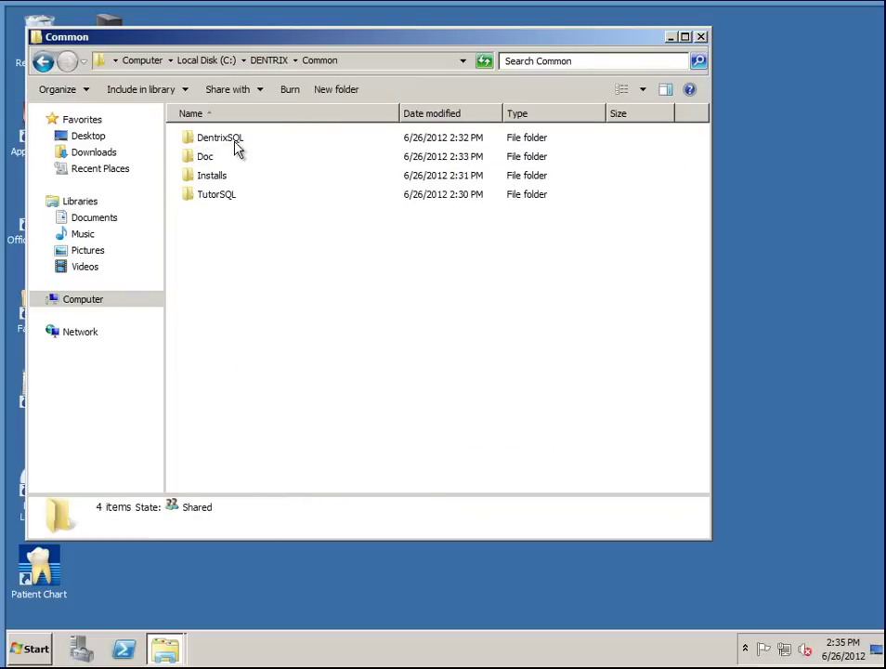
Step: Look inside the DentrixSQL and Doc subfolders, then return to C:\DENTRIX with Common selected
{"action": "double_click", "coordinate": [217, 141]}
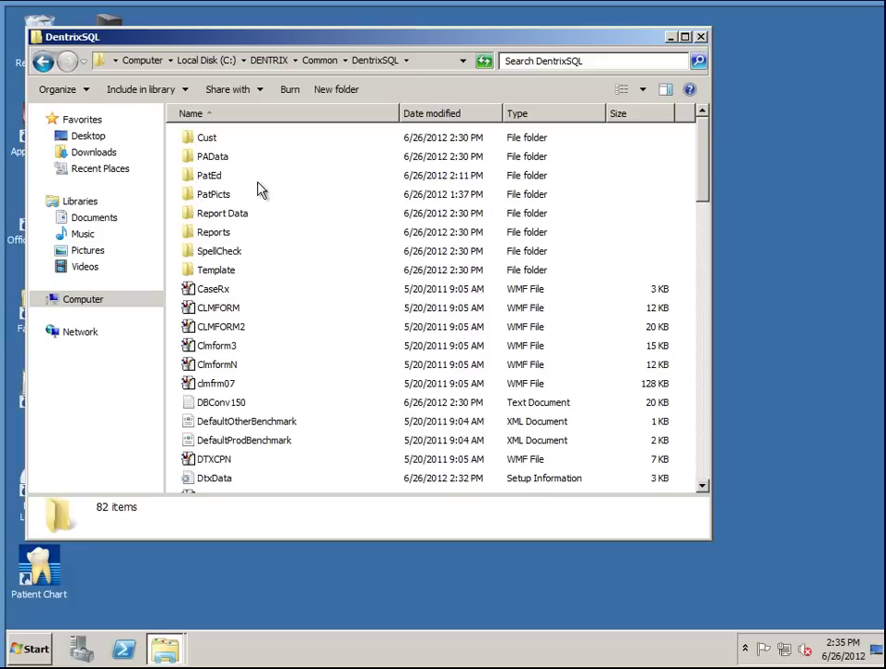
{"action": "key", "text": "BackSpace"}
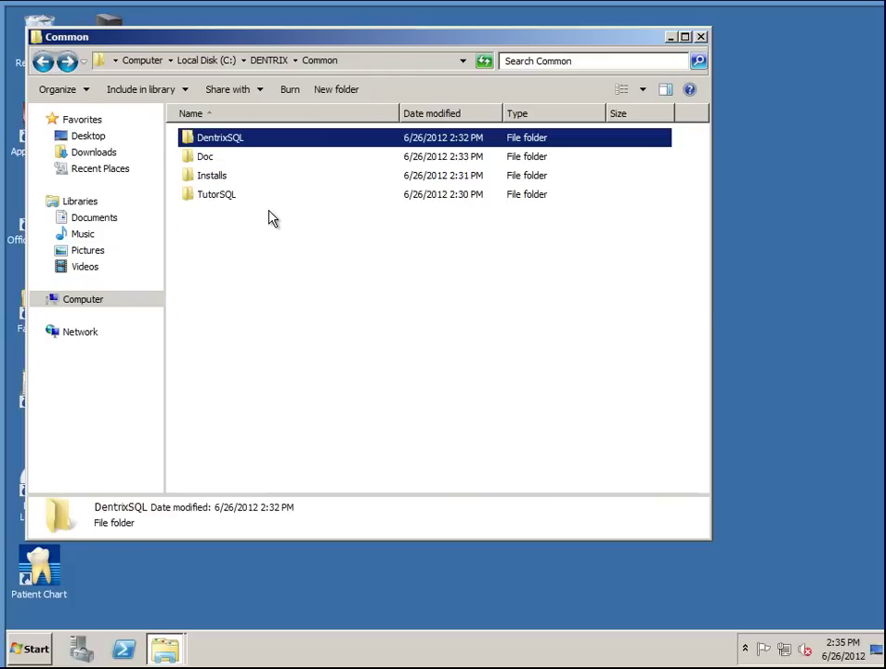
{"action": "double_click", "coordinate": [205, 160]}
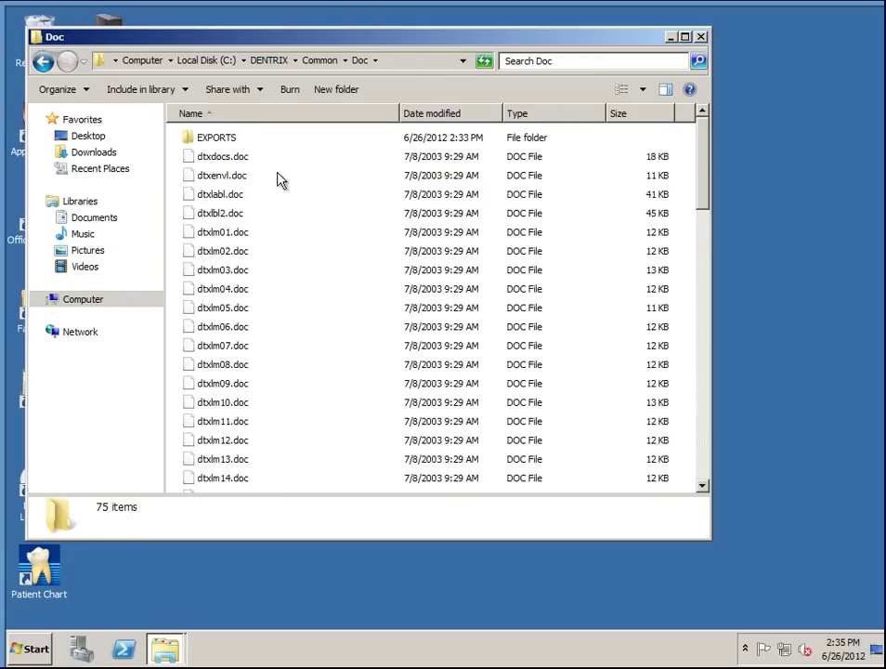
{"action": "key", "text": "BackSpace"}
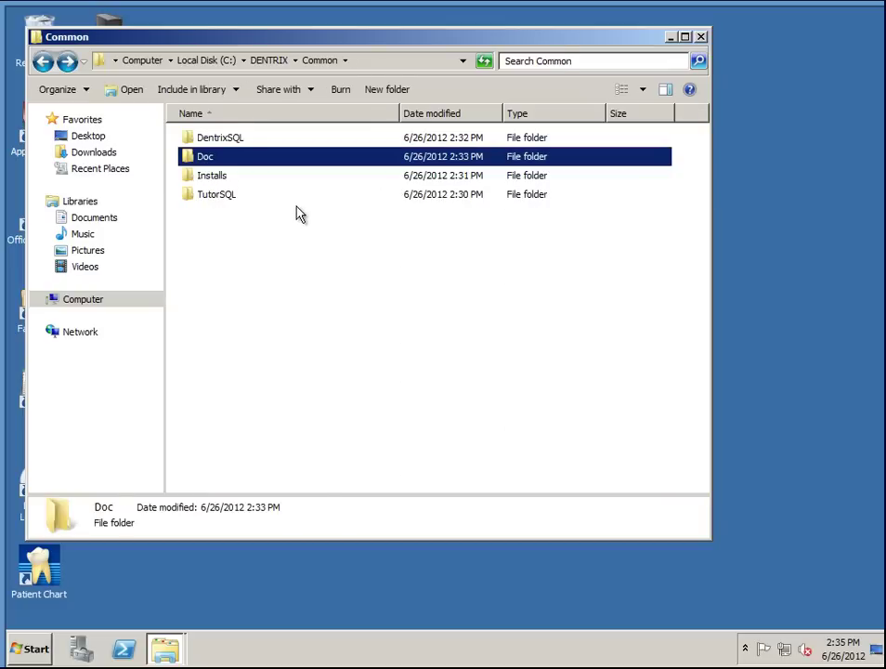
{"action": "key", "text": "BackSpace"}
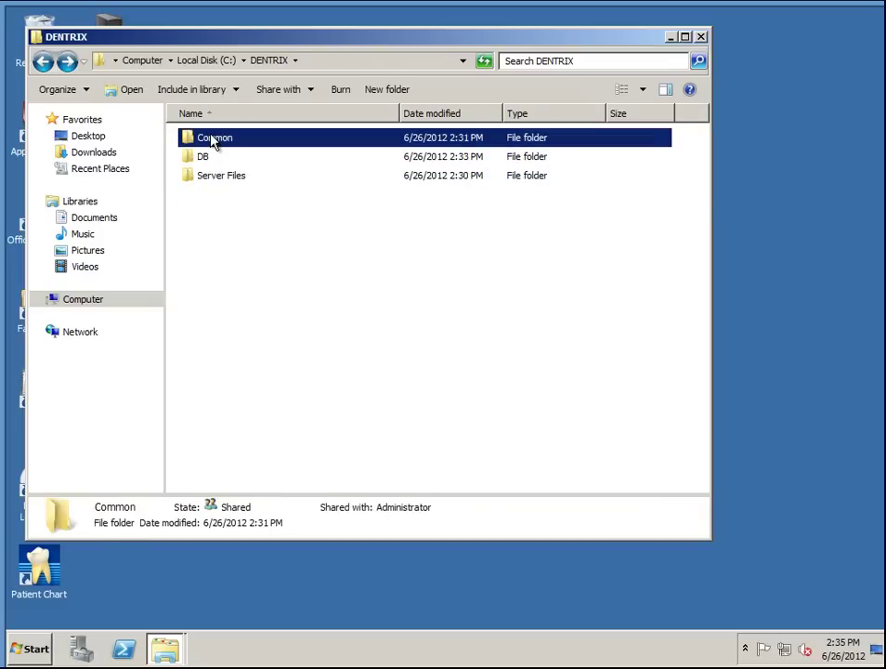
{"action": "left_click", "coordinate": [214, 141]}
{"action": "left_click", "coordinate": [186, 139]}
Step: Check the Common share gives Everyone Full Control, Change and Read, cancelling without changes
{"action": "right_click", "coordinate": [188, 142]}
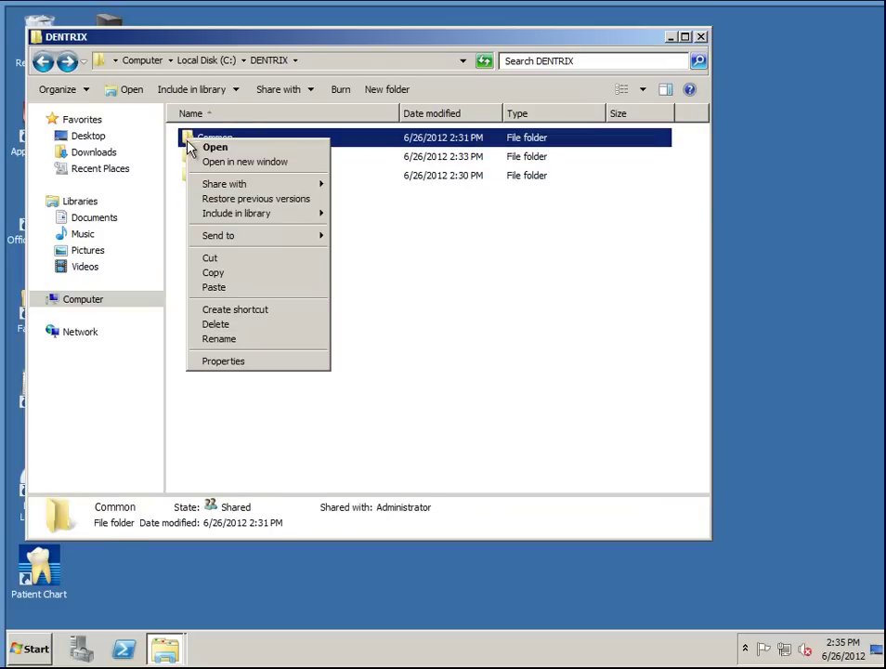
{"action": "left_click", "coordinate": [230, 362]}
{"action": "left_click", "coordinate": [250, 175]}
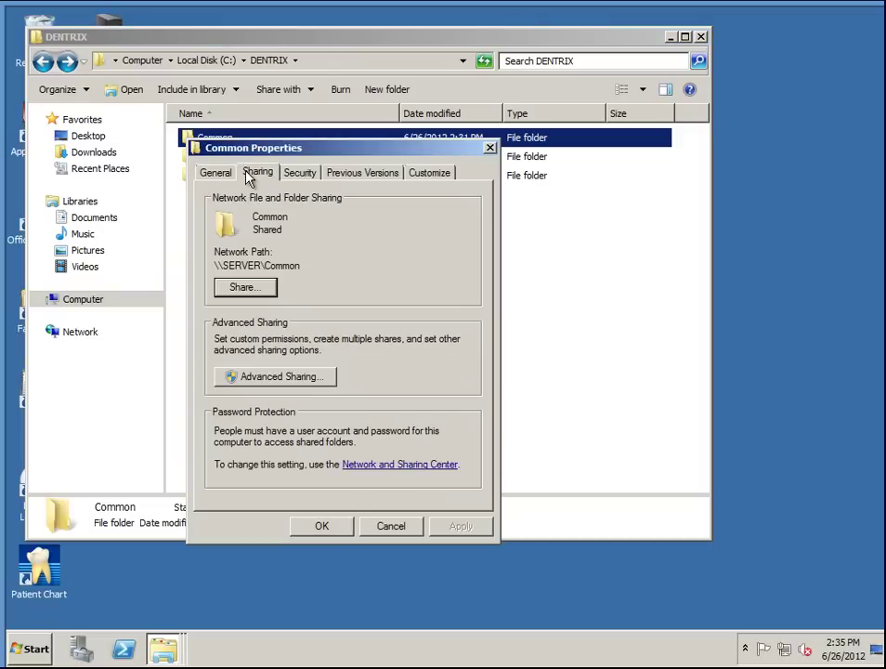
{"action": "left_click", "coordinate": [260, 380]}
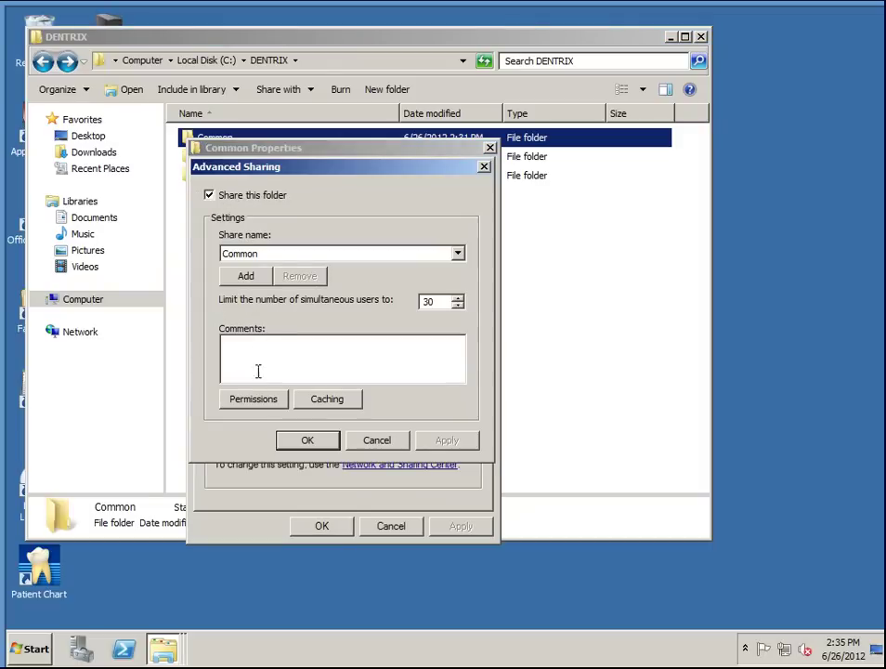
{"action": "left_click", "coordinate": [255, 400]}
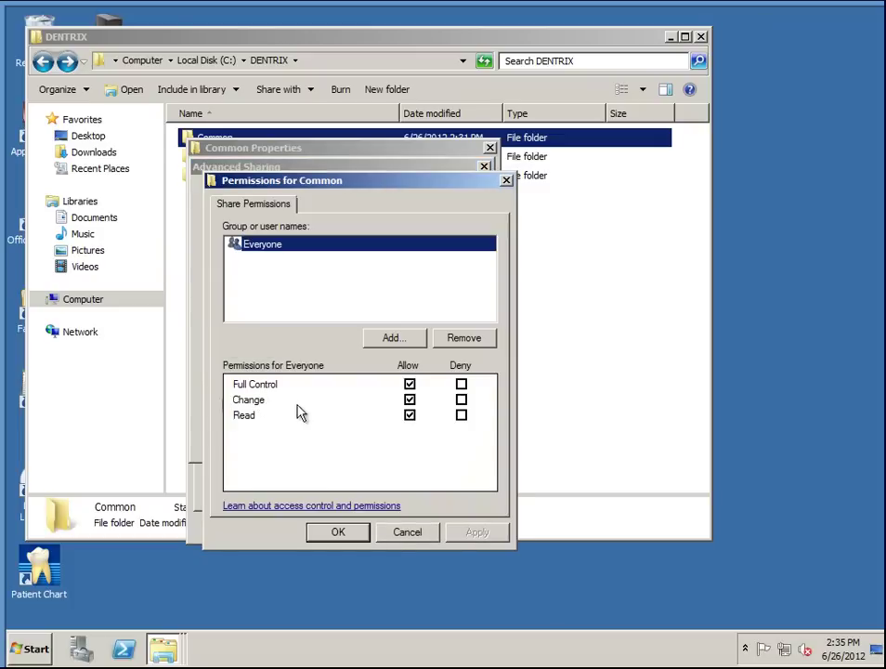
{"action": "left_click", "coordinate": [410, 383]}
{"action": "left_click", "coordinate": [409, 400]}
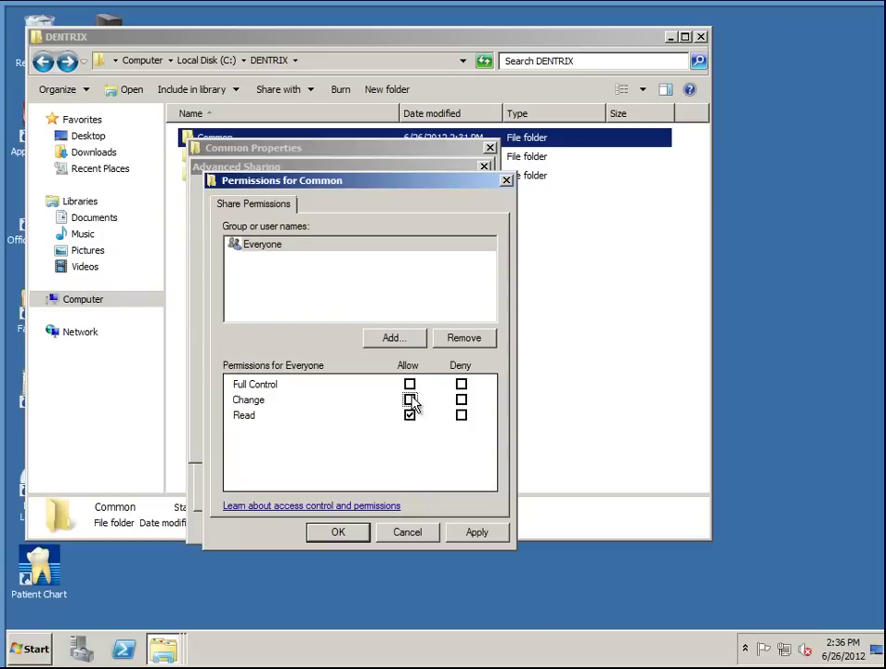
{"action": "left_click", "coordinate": [409, 384]}
{"action": "left_click", "coordinate": [407, 532]}
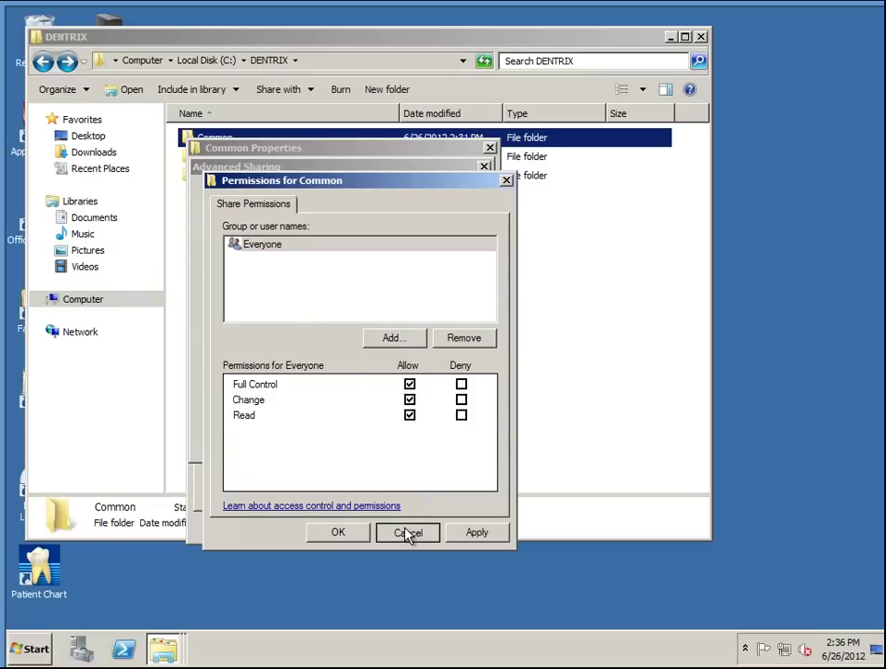